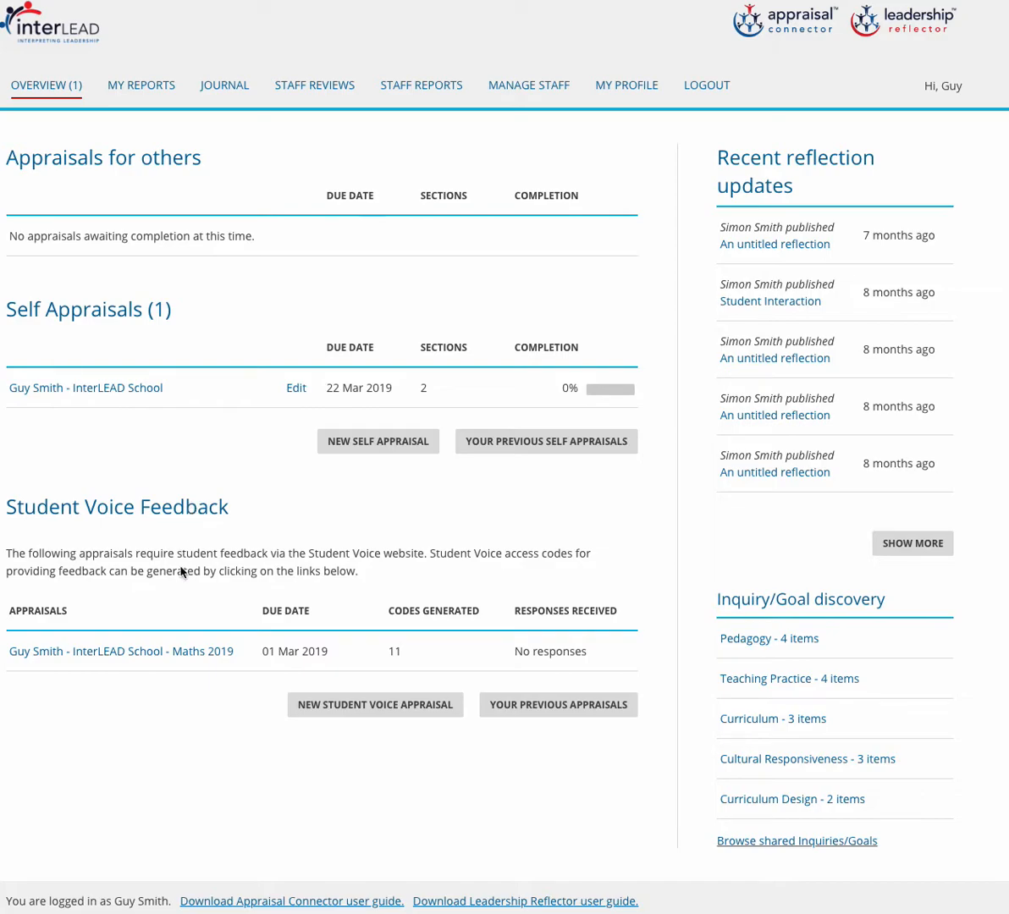
Begin a new Student Voice appraisal and choose the InterLEAD School account for it.
{"action": "left_click", "coordinate": [373, 708]}
{"action": "left_click", "coordinate": [373, 708]}
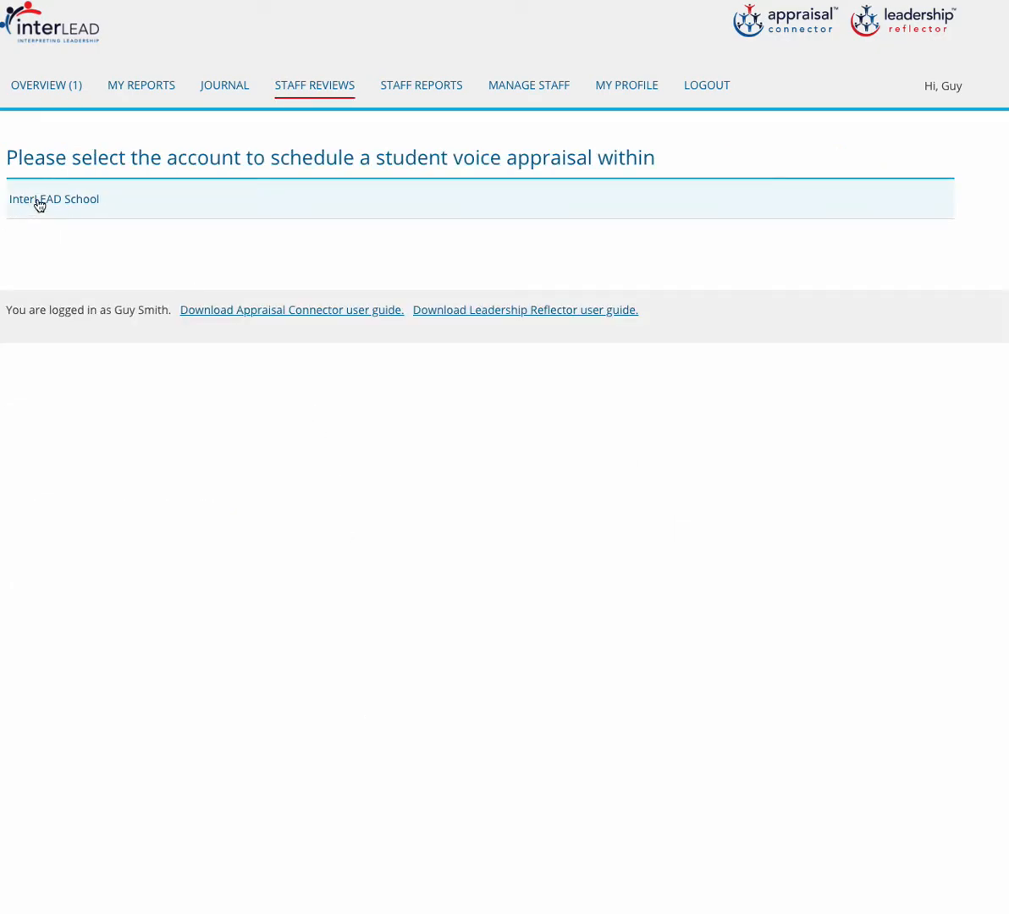
{"action": "left_click", "coordinate": [39, 201]}
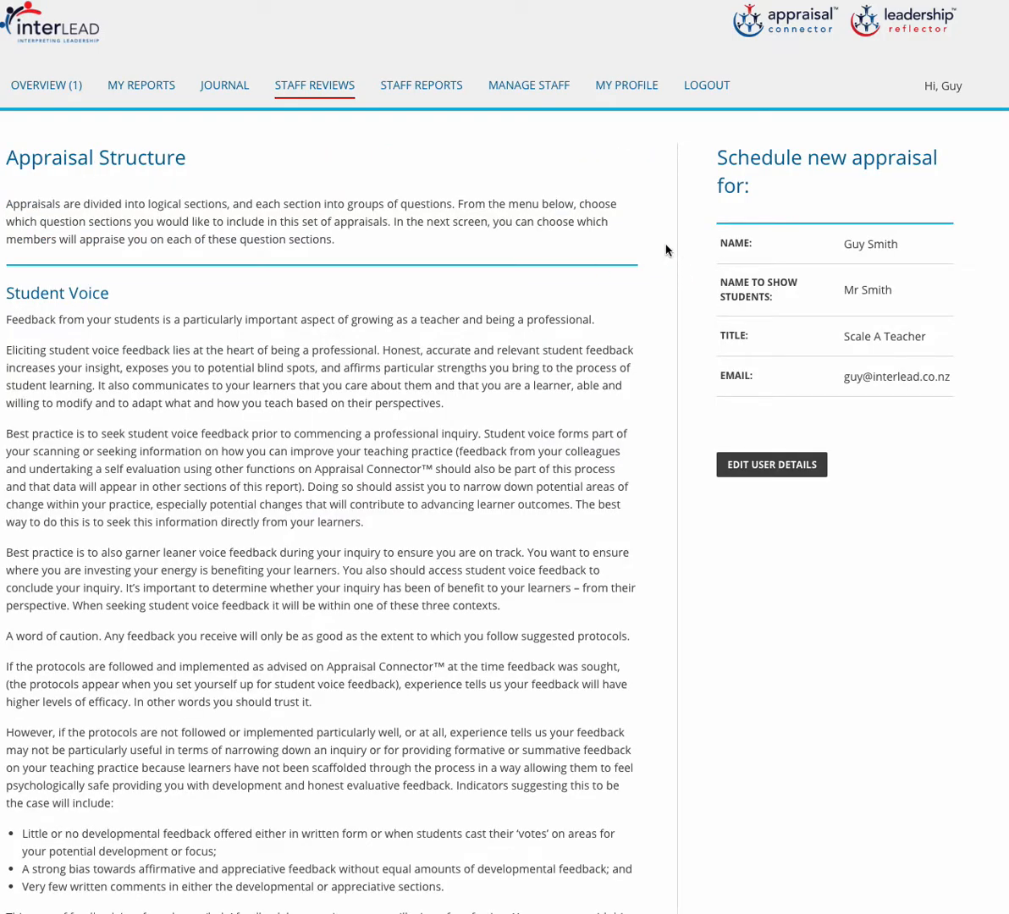
{"action": "scroll", "coordinate": [666, 250], "scroll_direction": "down", "scroll_amount": 2}
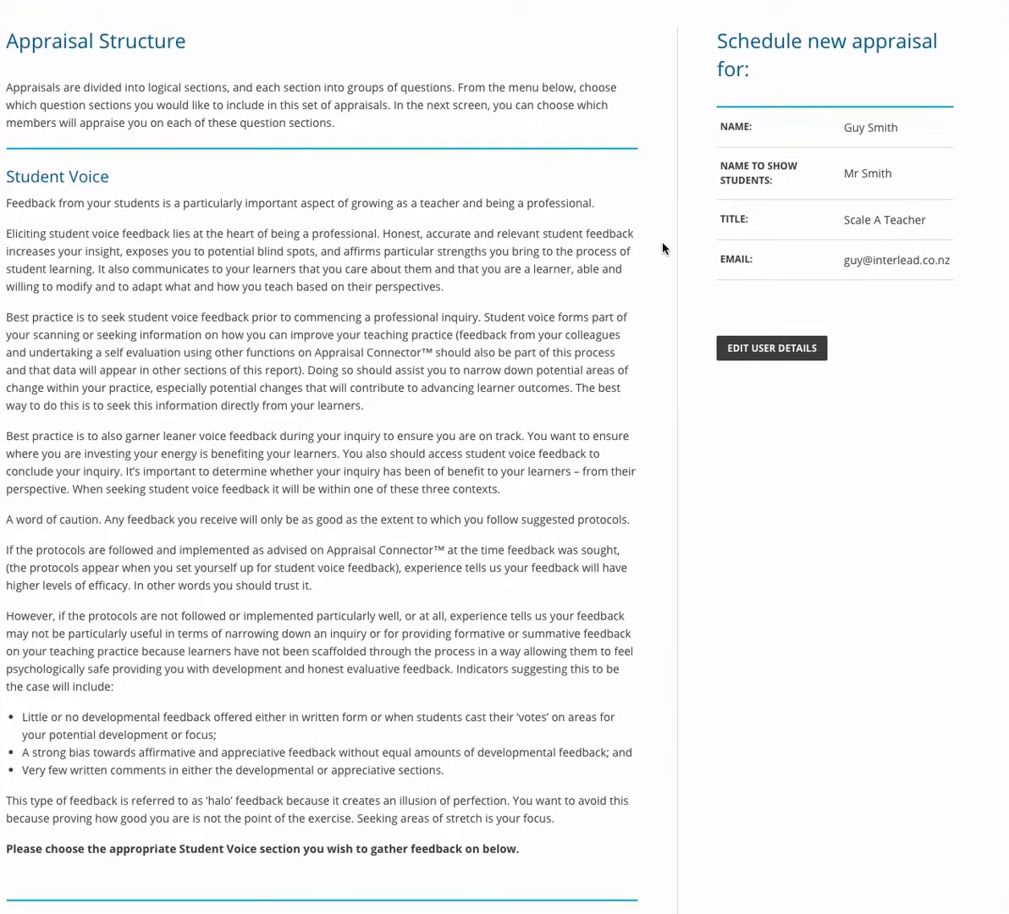
{"action": "scroll", "coordinate": [667, 248], "scroll_direction": "down", "scroll_amount": 5}
{"action": "scroll", "coordinate": [665, 248], "scroll_direction": "down", "scroll_amount": 5}
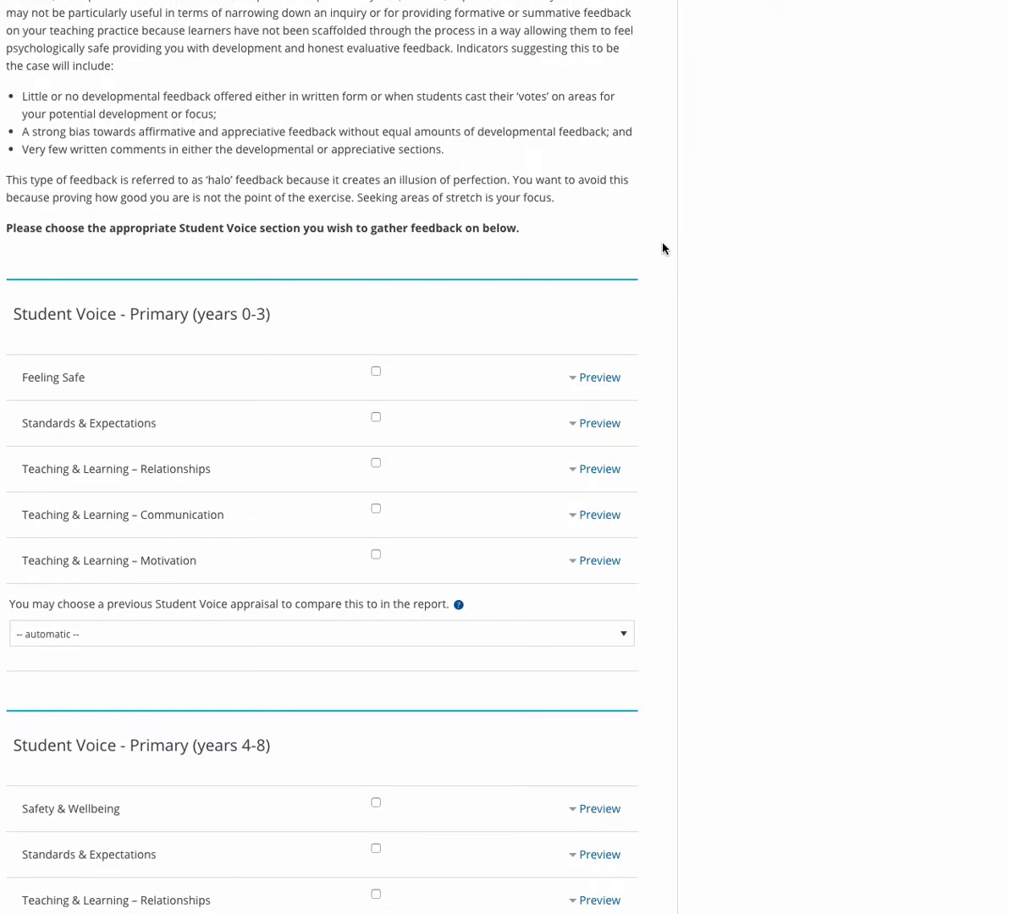
{"action": "scroll", "coordinate": [665, 248], "scroll_direction": "down", "scroll_amount": 3}
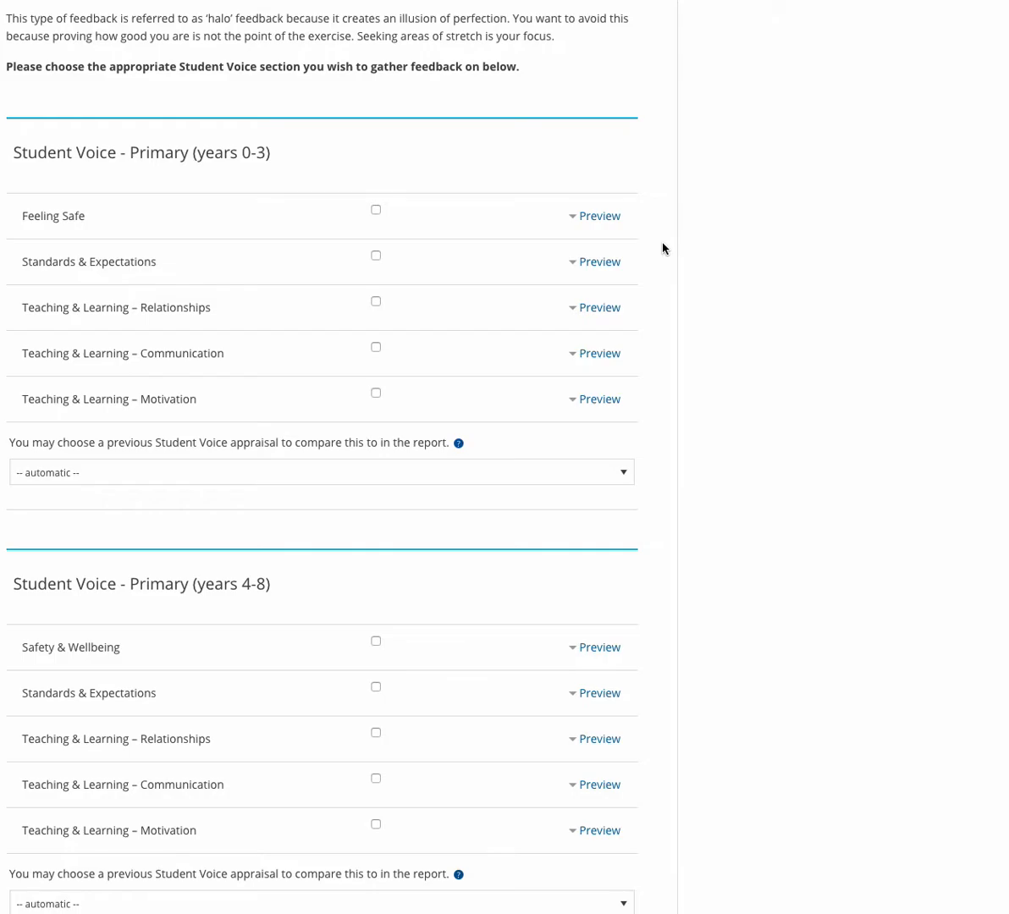
{"action": "scroll", "coordinate": [664, 248], "scroll_direction": "down", "scroll_amount": 7}
{"action": "scroll", "coordinate": [665, 248], "scroll_direction": "down", "scroll_amount": 2}
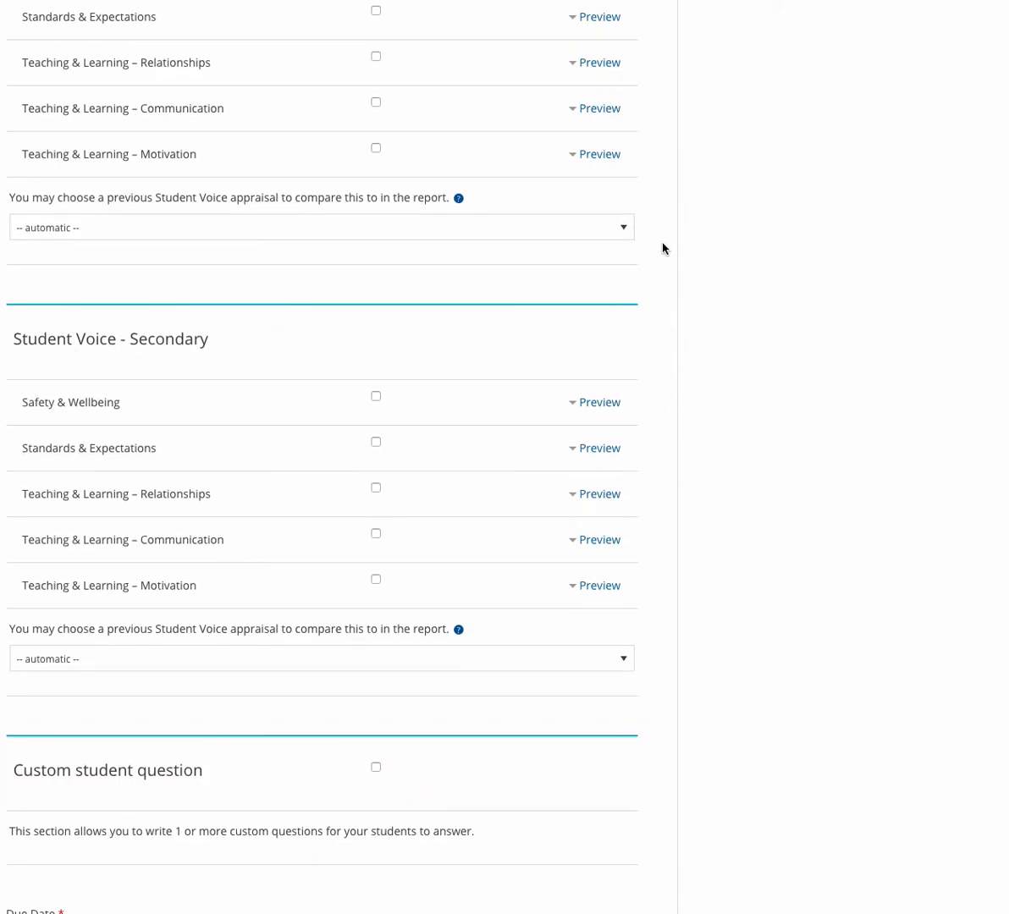
Include Secondary Safety & Wellbeing and Standards & Expectations, compare against Science 2019, and add a custom question.
{"action": "left_click", "coordinate": [377, 398]}
{"action": "left_click", "coordinate": [376, 442]}
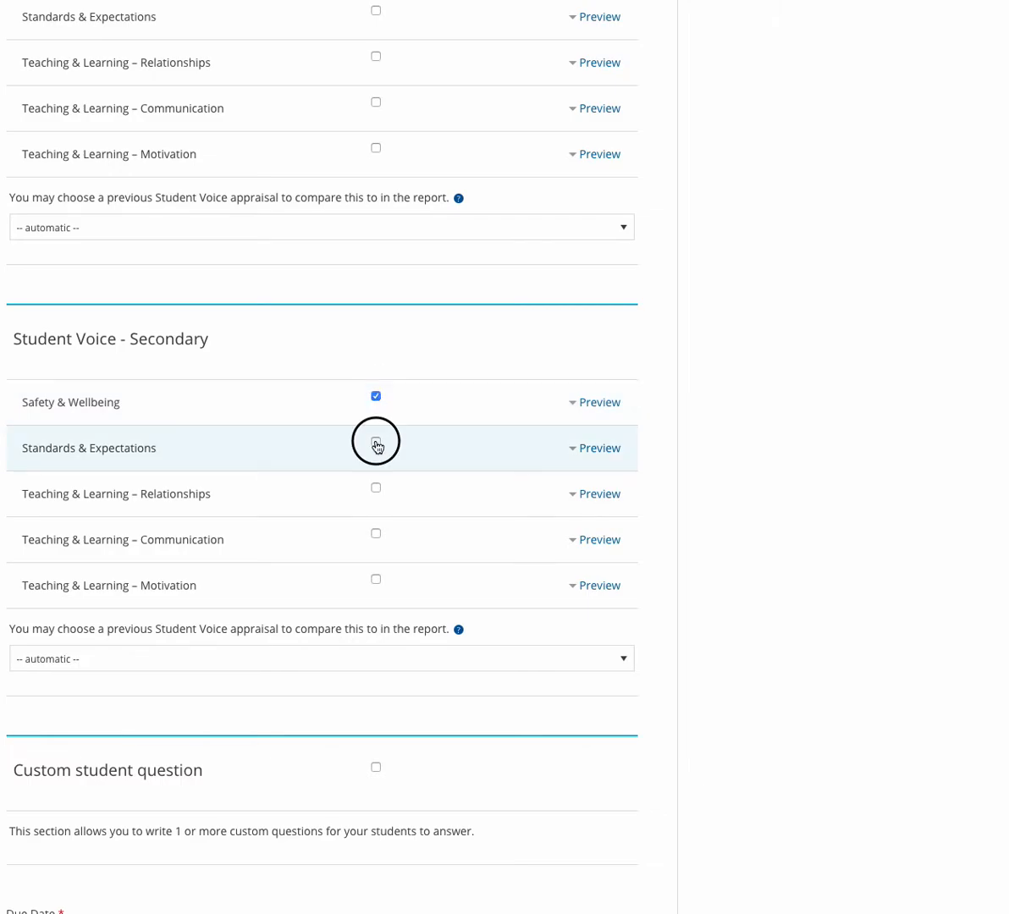
{"action": "left_click", "coordinate": [625, 659]}
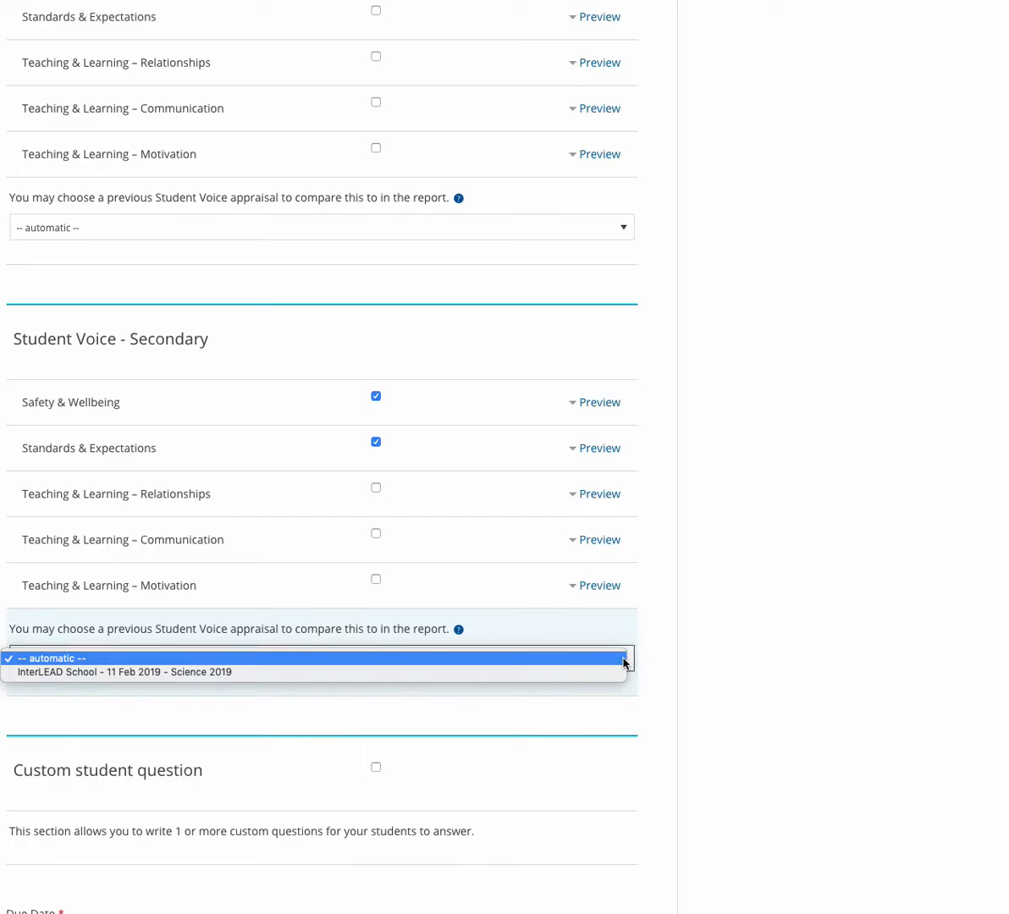
{"action": "left_click", "coordinate": [205, 673]}
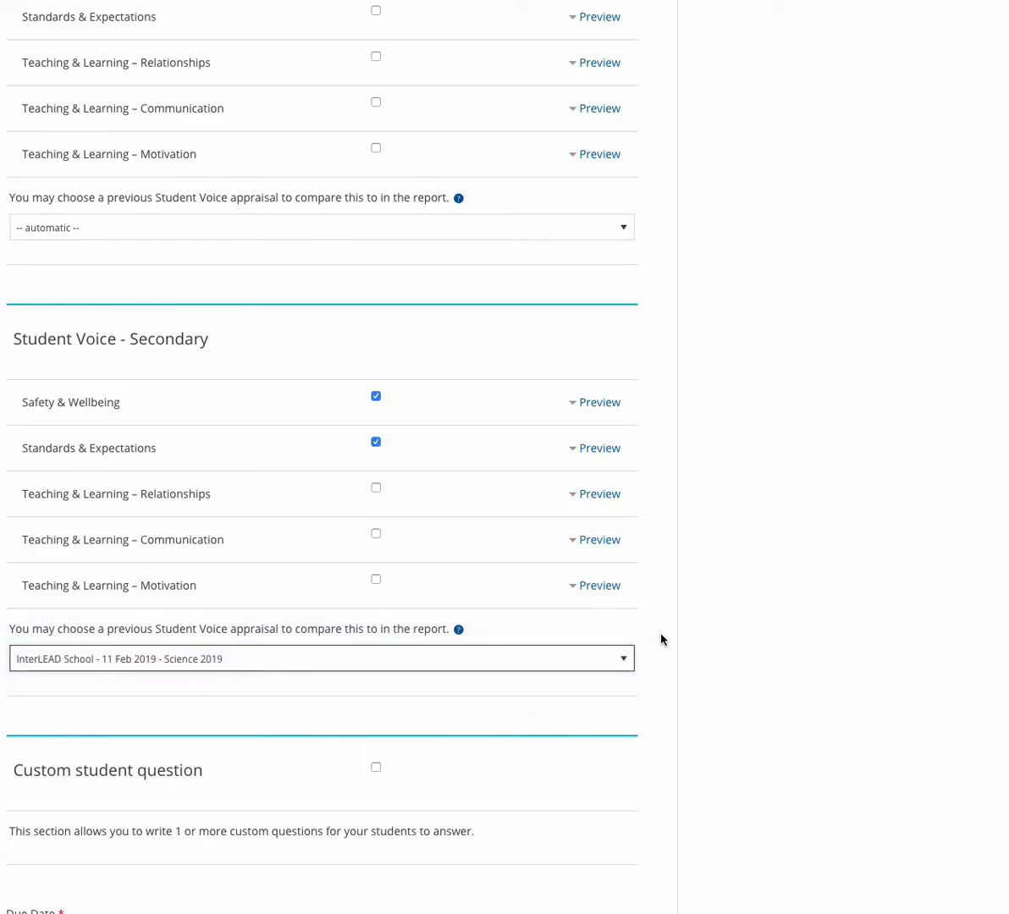
{"action": "scroll", "coordinate": [662, 640], "scroll_direction": "down", "scroll_amount": 3}
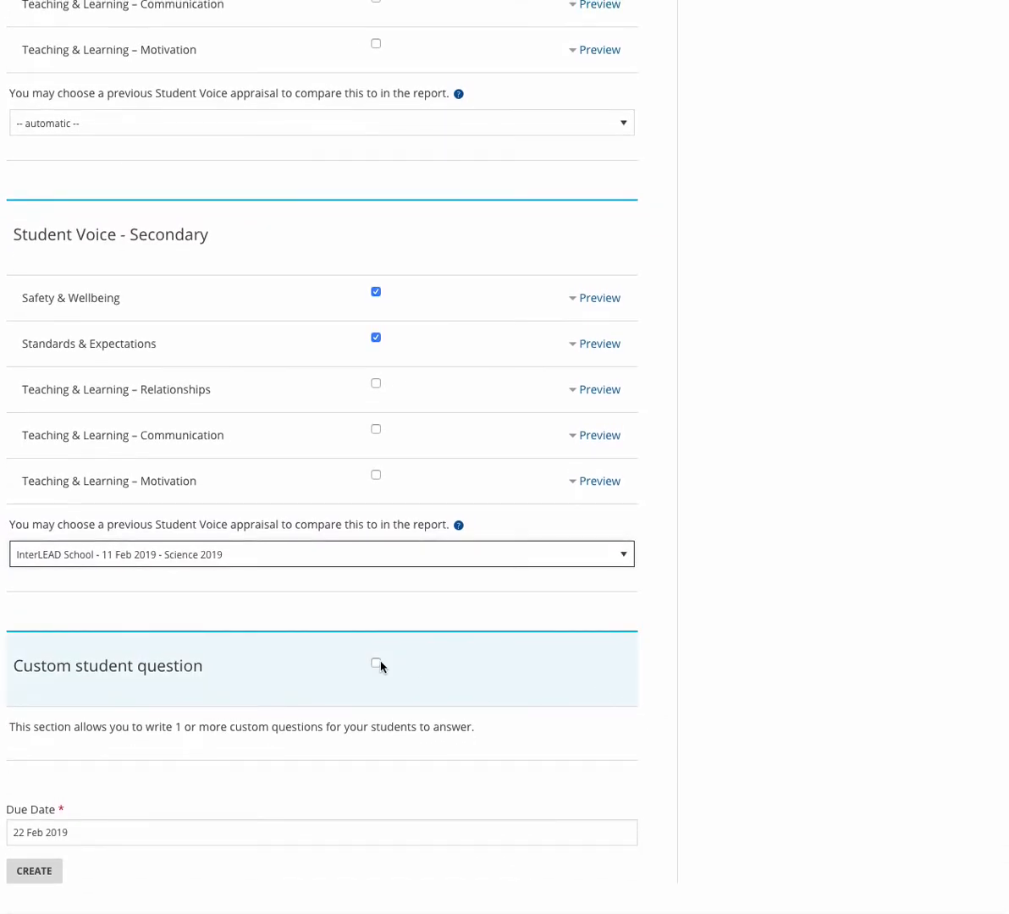
{"action": "left_click", "coordinate": [376, 661]}
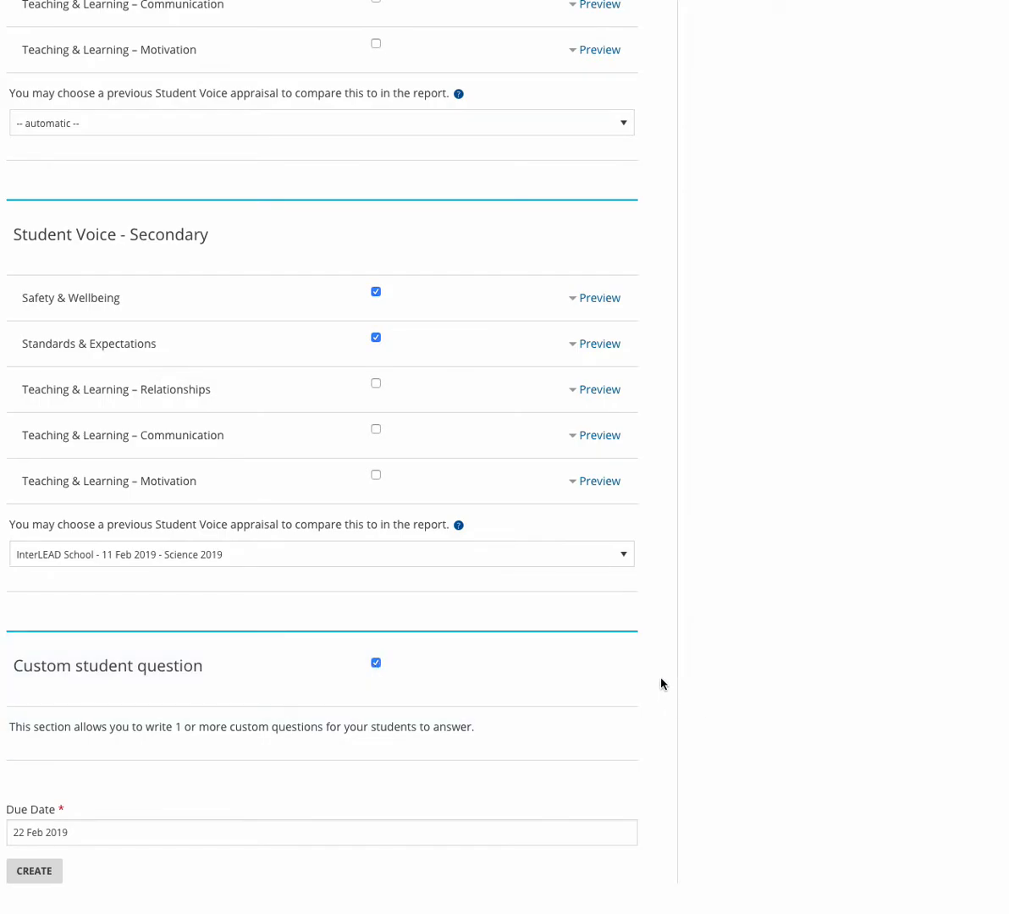
{"action": "left_click", "coordinate": [335, 833]}
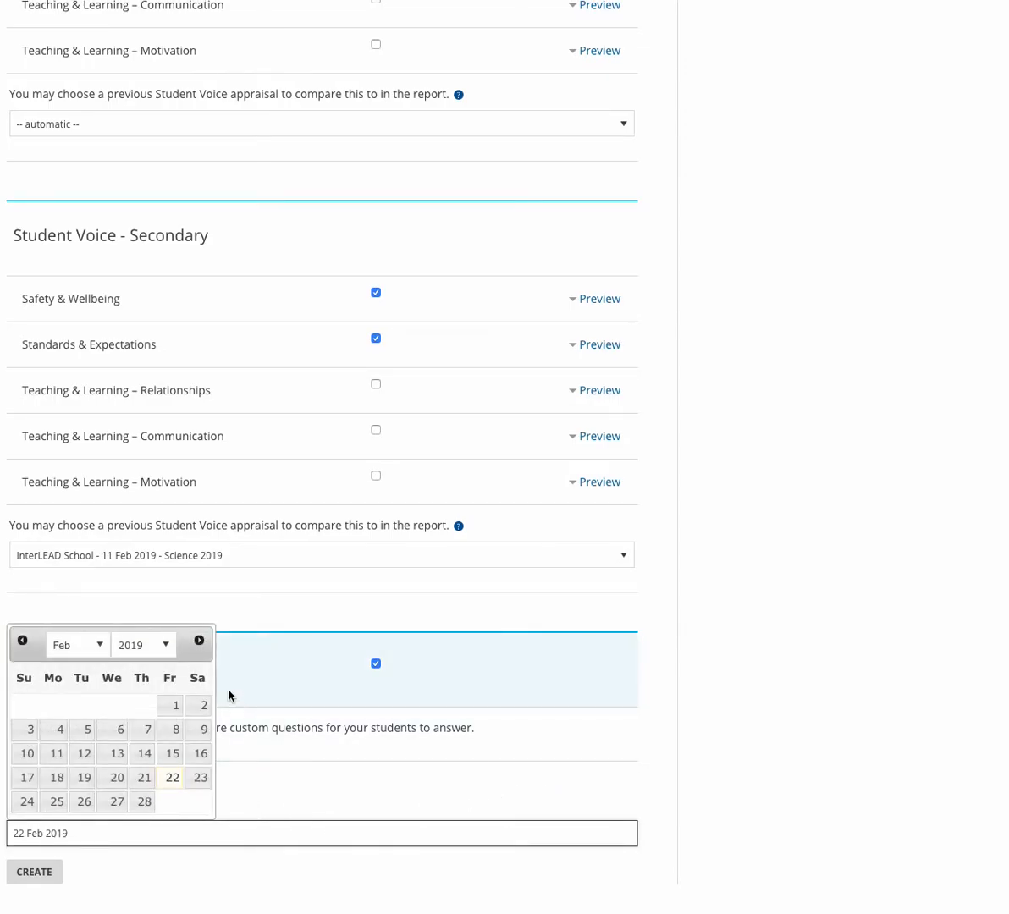
Set the due date to Friday 8 March 2019 and create the appraisal.
{"action": "left_click", "coordinate": [200, 643]}
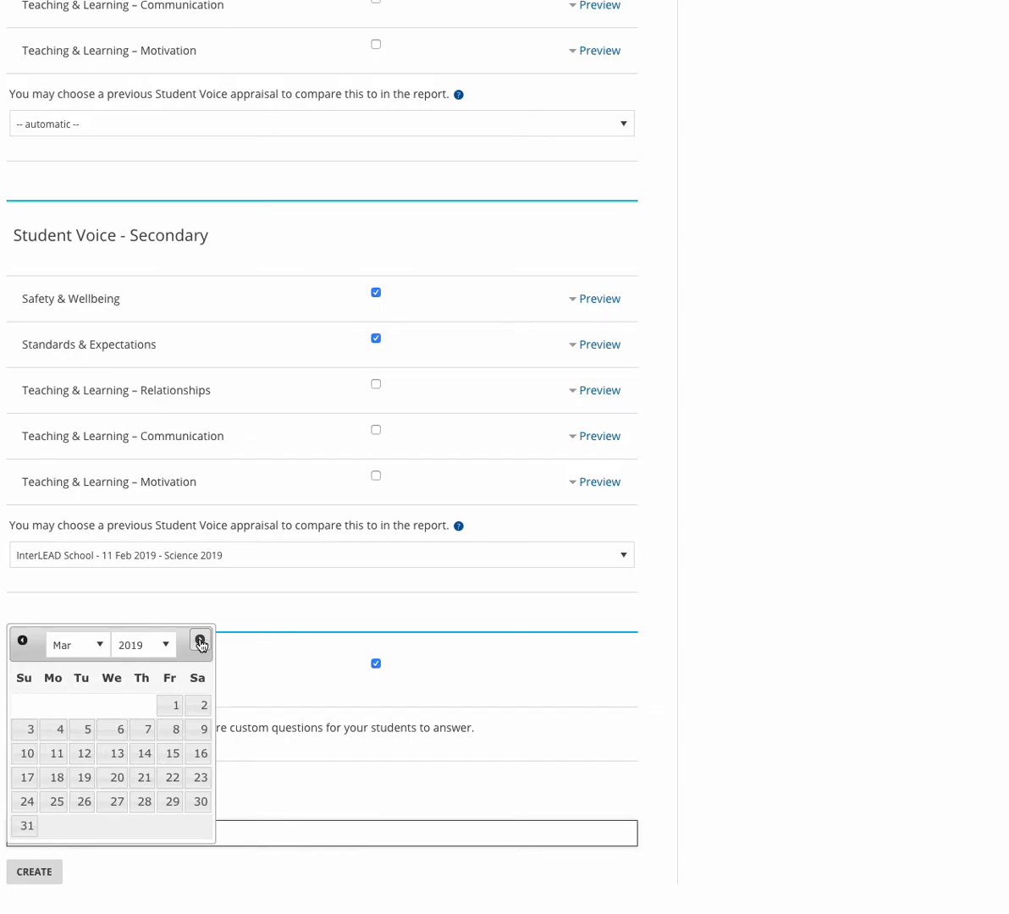
{"action": "left_click", "coordinate": [172, 731]}
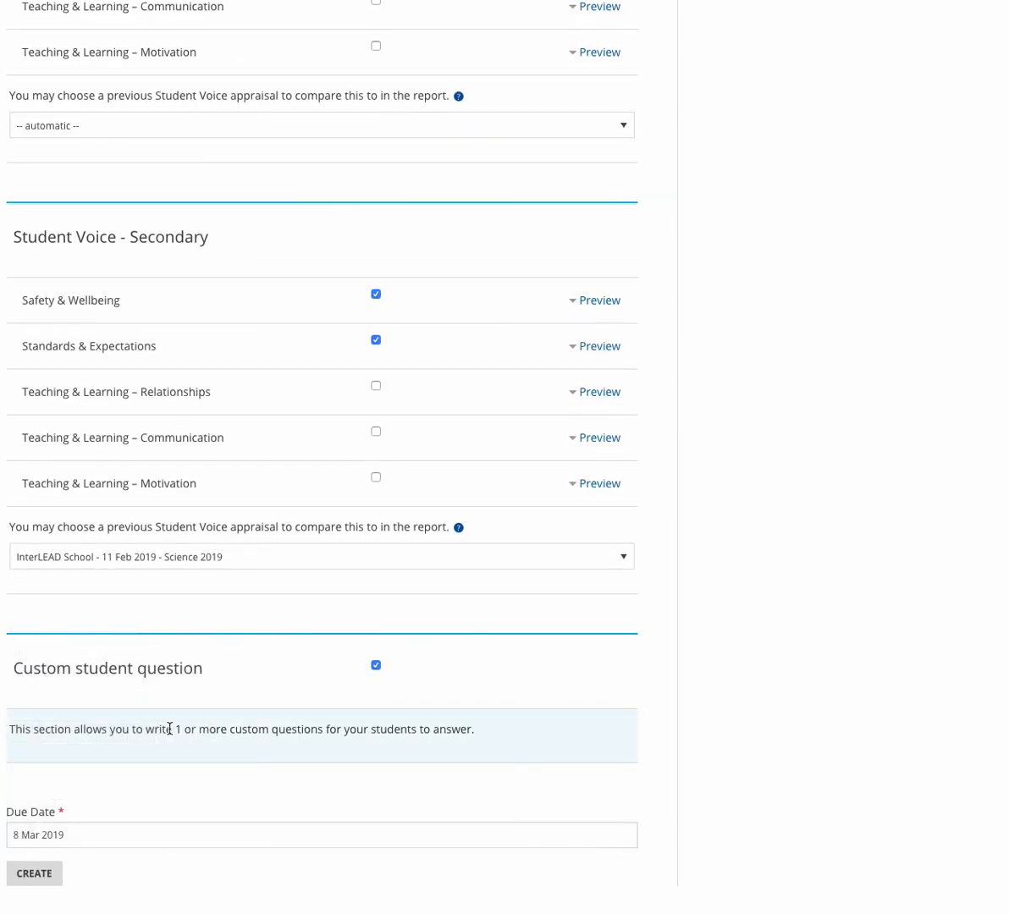
{"action": "left_click", "coordinate": [37, 879]}
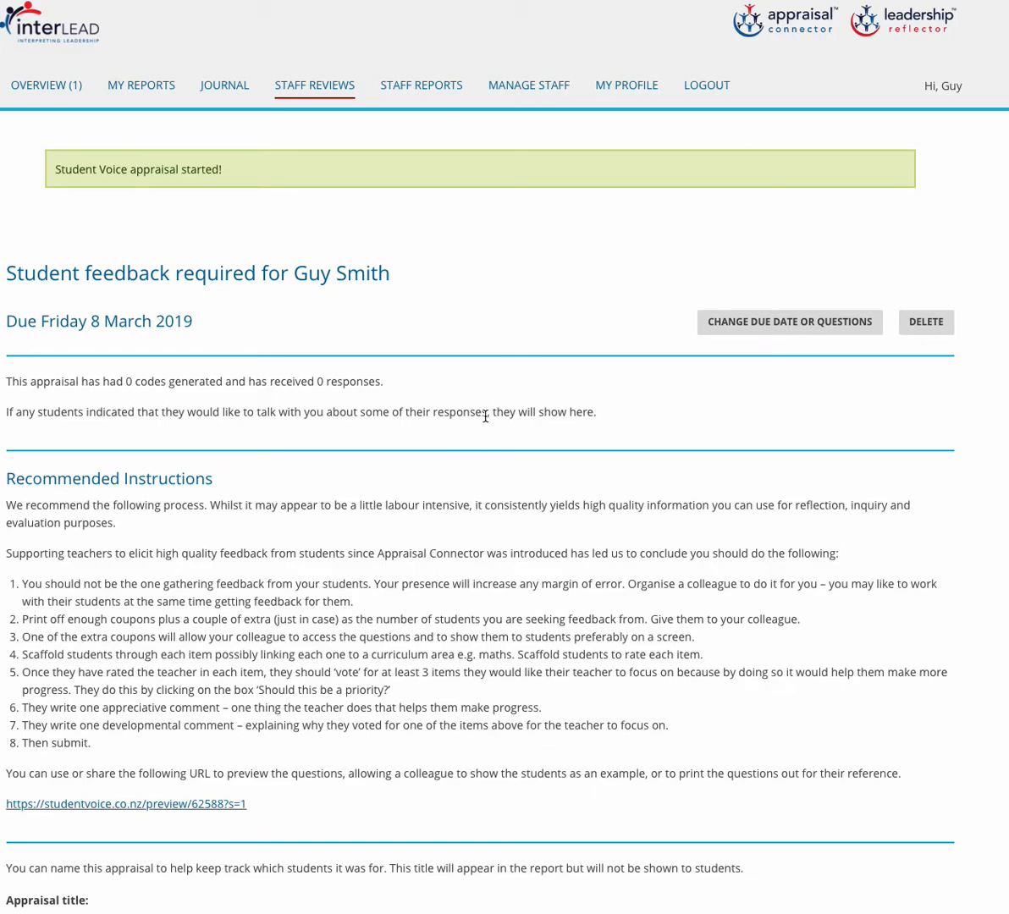
Enter 'Maths Appraisal' as the appraisal title and let it save.
{"action": "scroll", "coordinate": [485, 416], "scroll_direction": "down", "scroll_amount": 1}
{"action": "scroll", "coordinate": [485, 416], "scroll_direction": "down", "scroll_amount": 1}
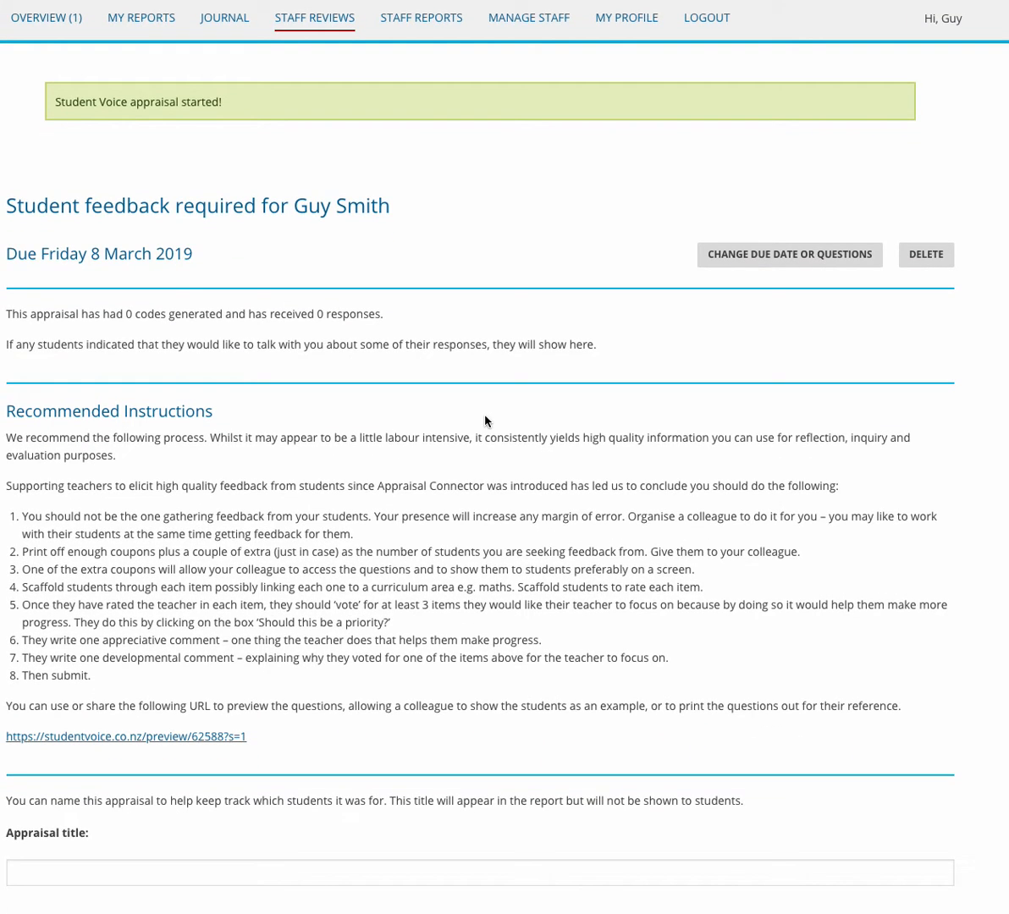
{"action": "scroll", "coordinate": [487, 419], "scroll_direction": "down", "scroll_amount": 4}
{"action": "scroll", "coordinate": [486, 414], "scroll_direction": "down", "scroll_amount": 7}
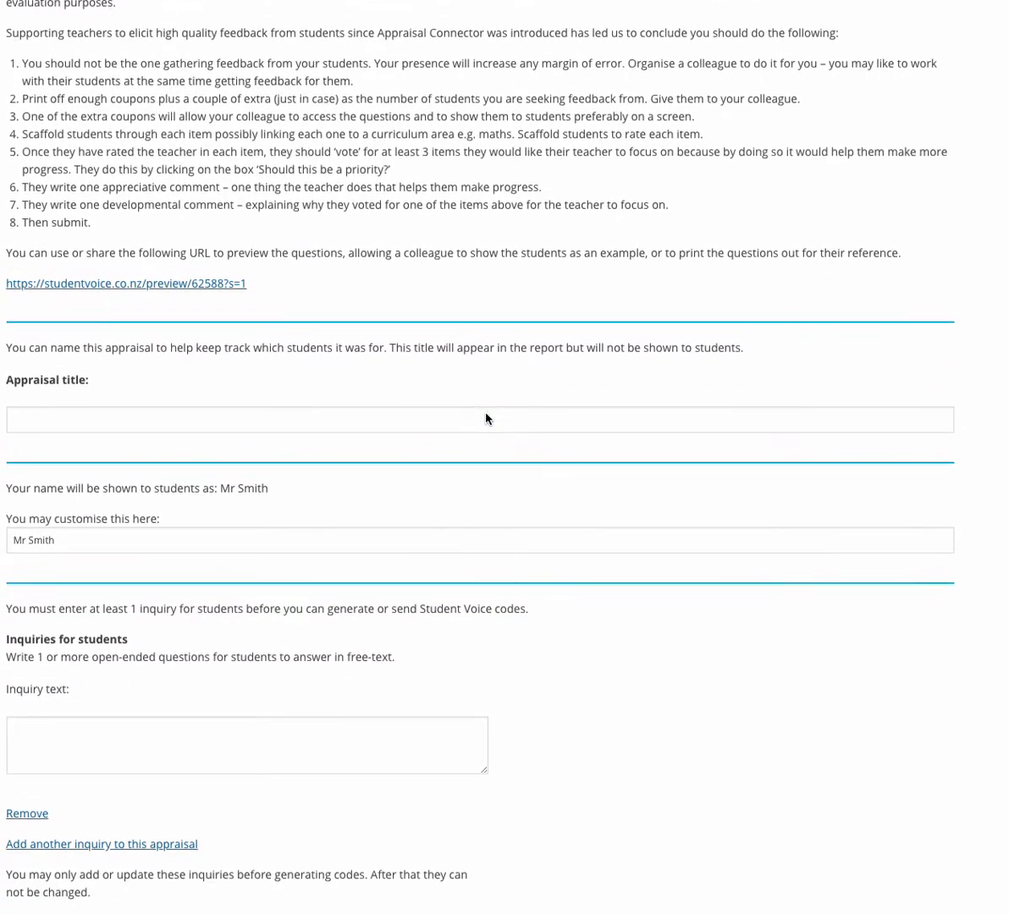
{"action": "scroll", "coordinate": [486, 418], "scroll_direction": "down", "scroll_amount": 1}
{"action": "left_click", "coordinate": [32, 383]}
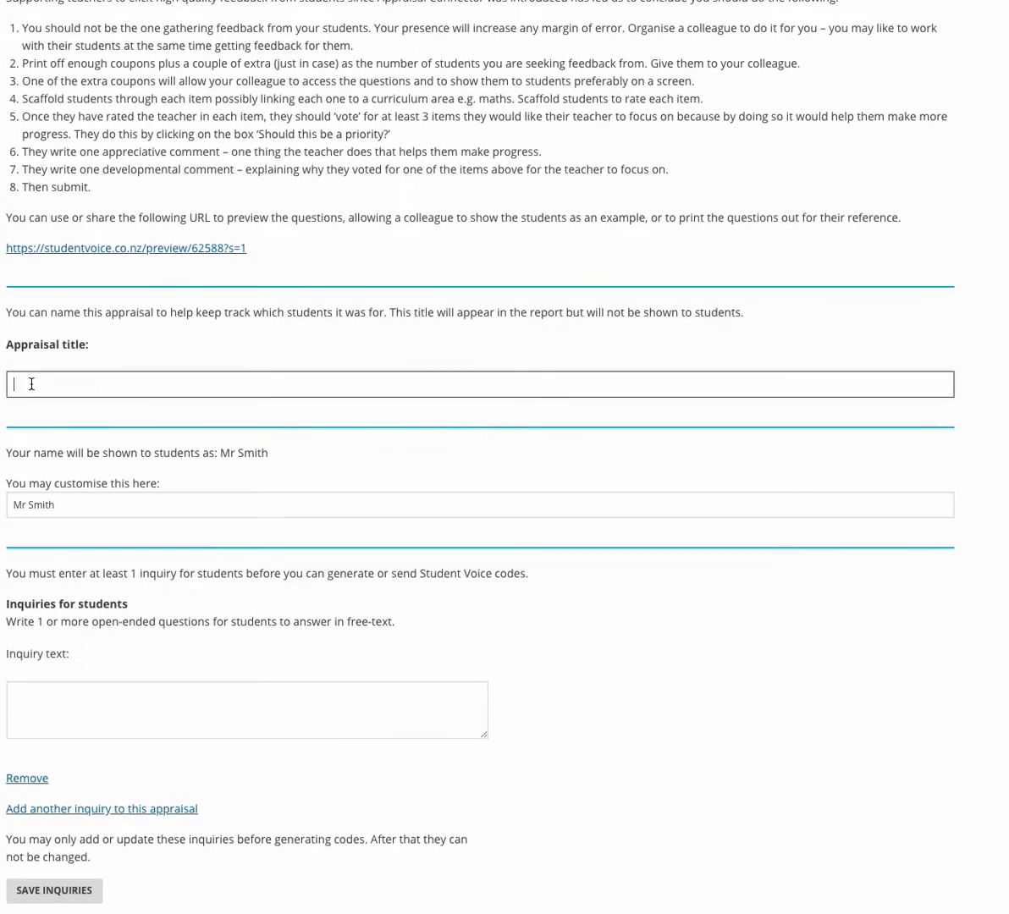
{"action": "type", "text": "Maths Appraisal"}
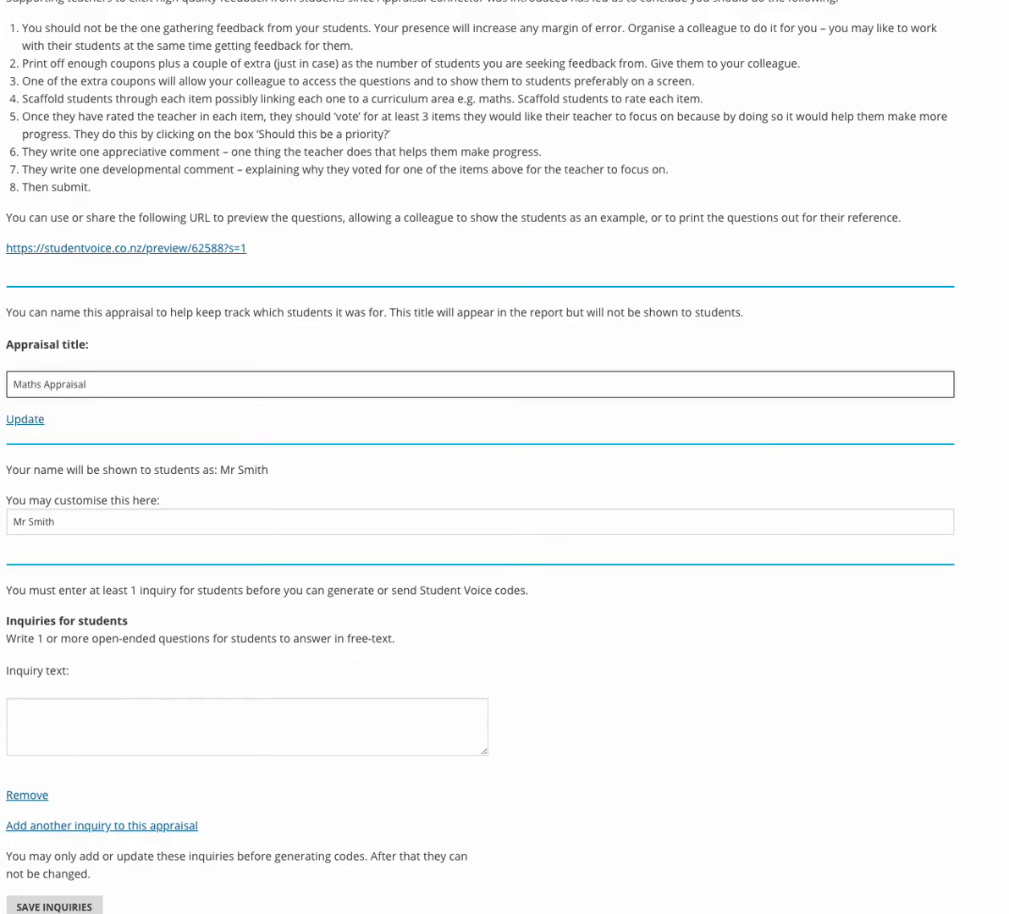
{"action": "left_click", "coordinate": [91, 521]}
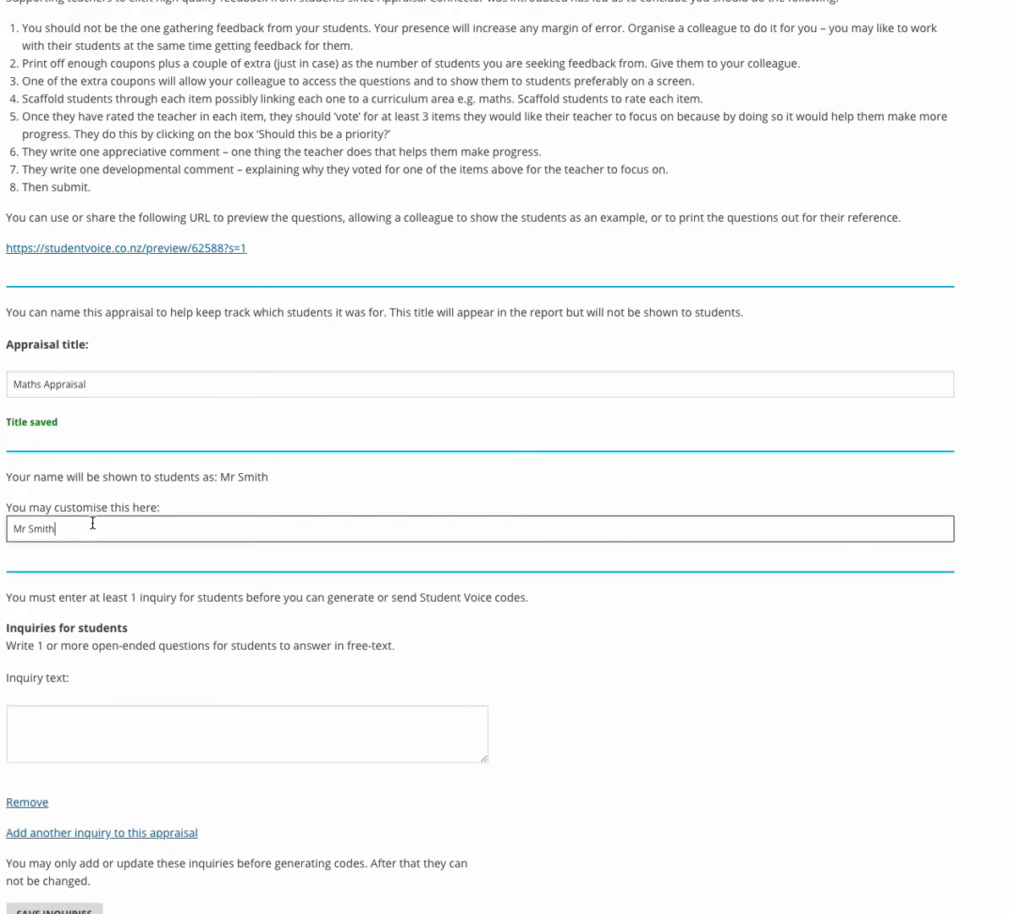
{"action": "scroll", "coordinate": [93, 523], "scroll_direction": "down", "scroll_amount": 2}
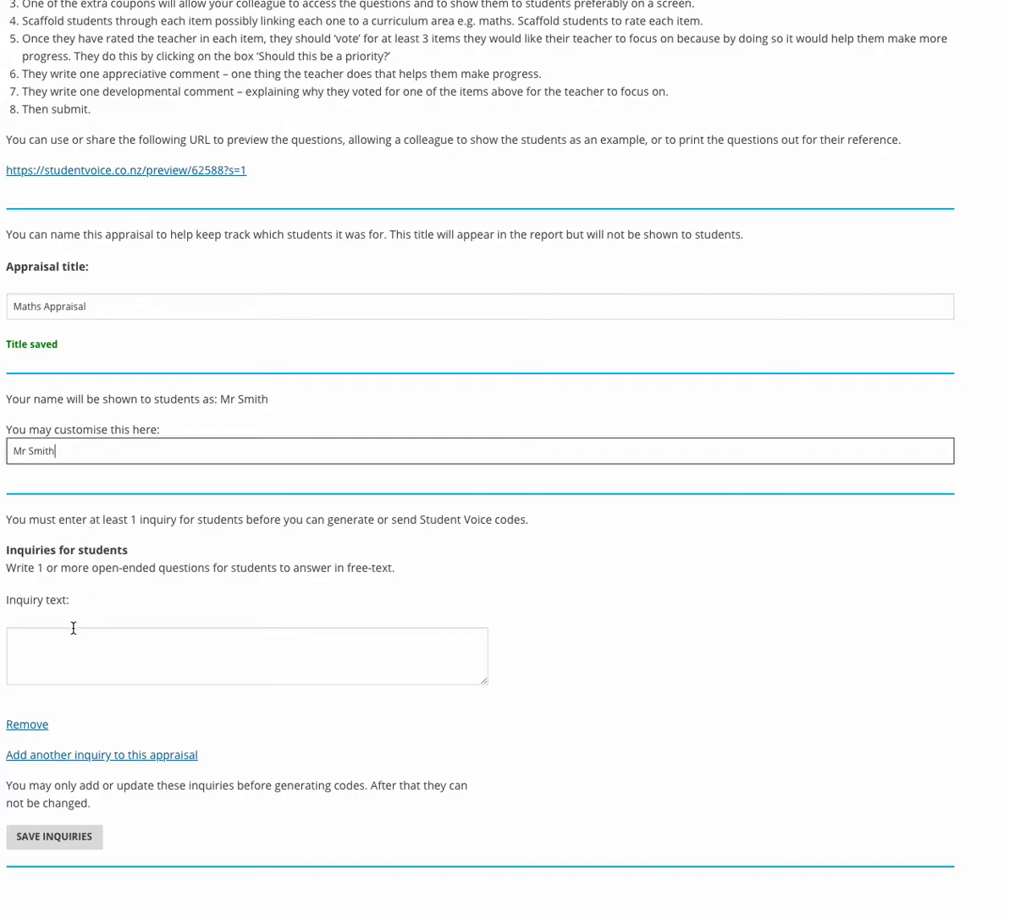
Write the inquiry 'How are you finding the workload?' and remove the extra empty inquiry.
{"action": "left_click", "coordinate": [41, 643]}
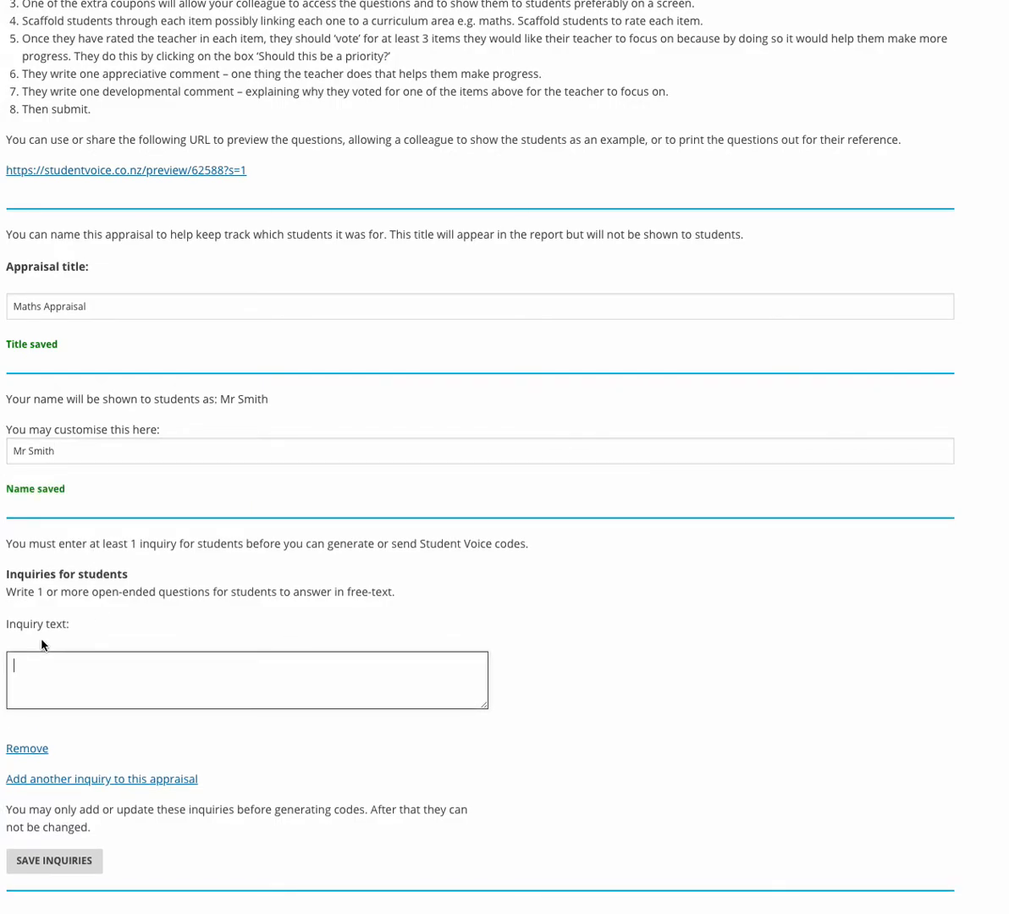
{"action": "type", "text": "How are you finding the workload?"}
{"action": "scroll", "coordinate": [152, 734], "scroll_direction": "down", "scroll_amount": 1}
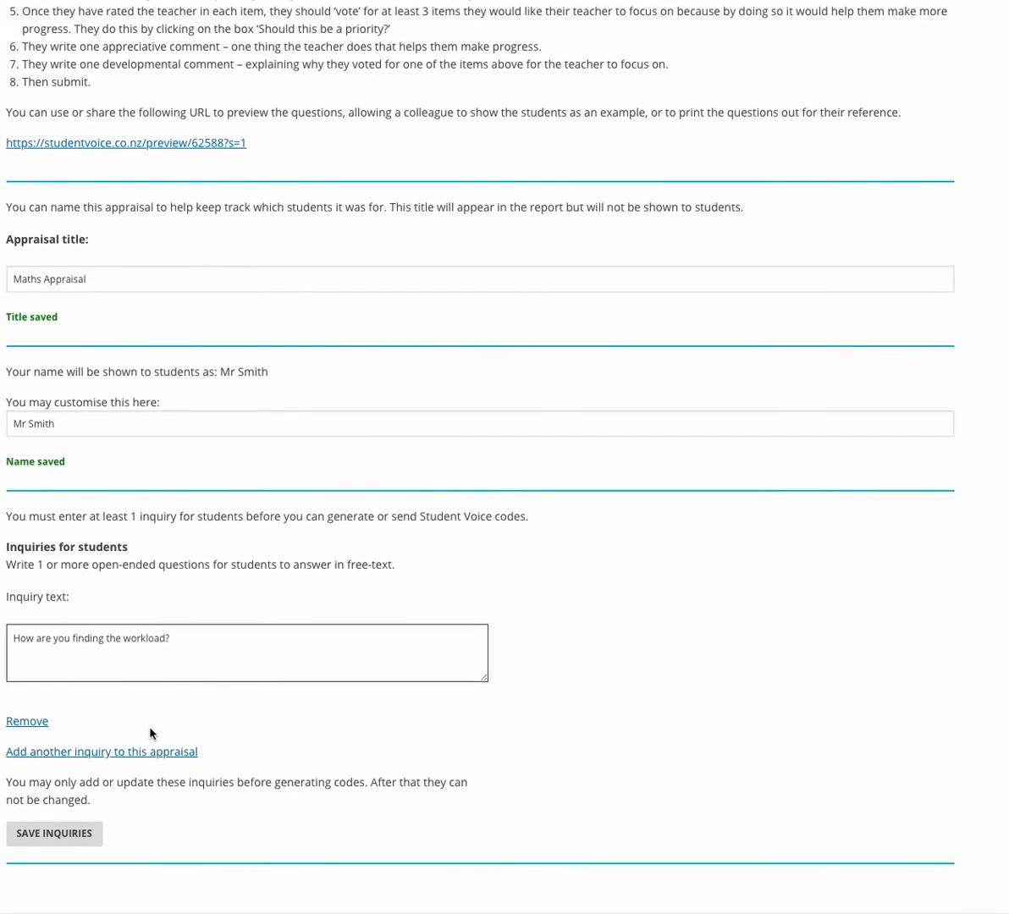
{"action": "left_click", "coordinate": [115, 755]}
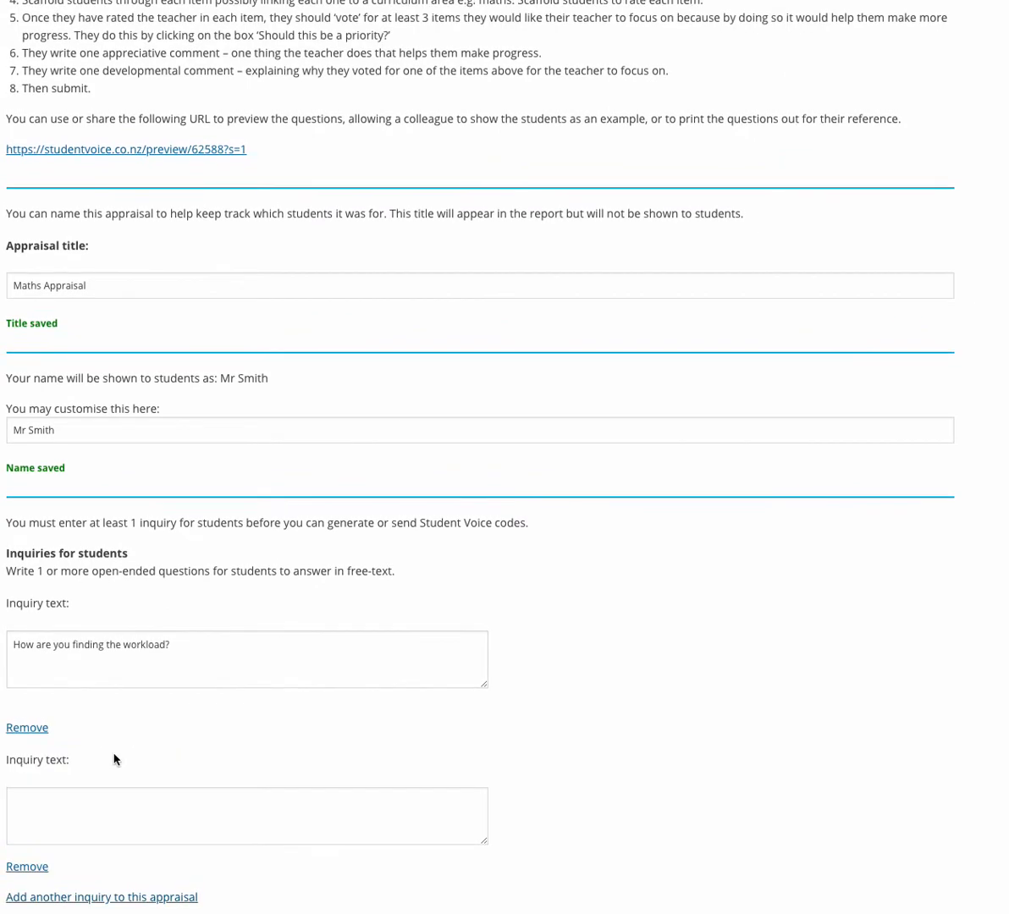
{"action": "left_click", "coordinate": [30, 869]}
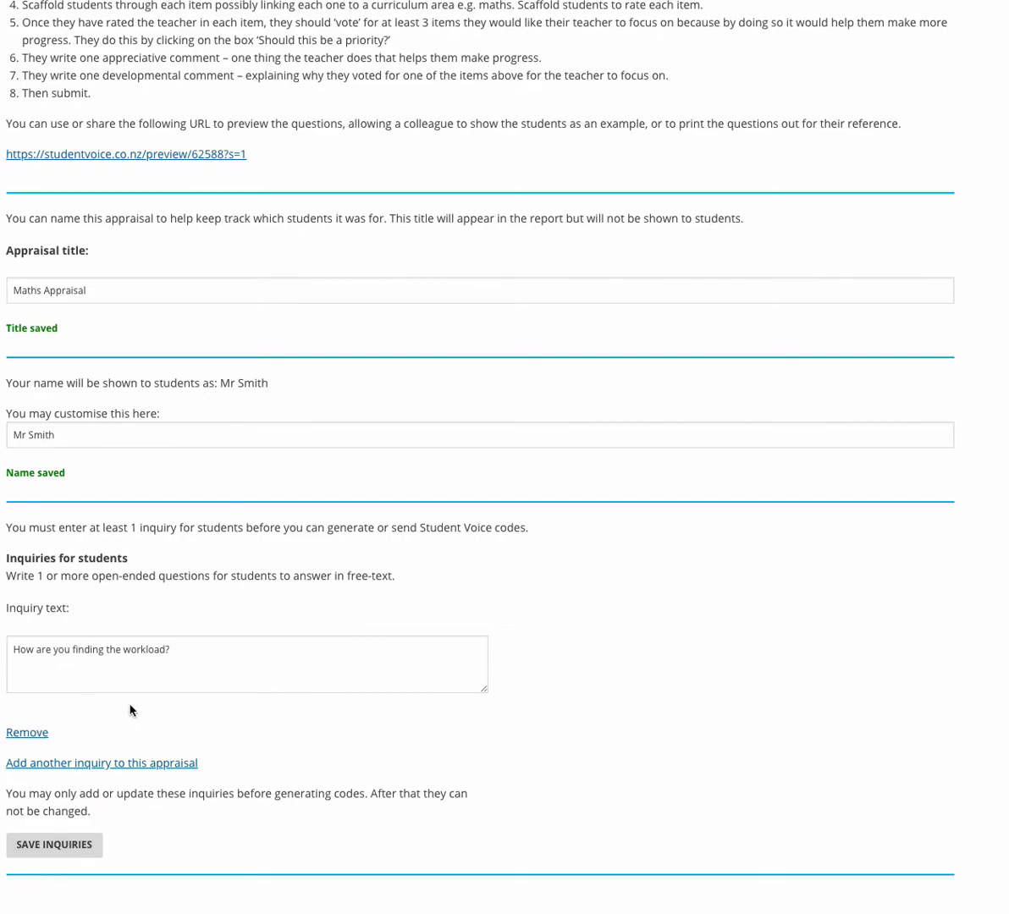
Save the workload inquiry so 'Inquiries updated' is confirmed.
{"action": "left_click", "coordinate": [67, 850]}
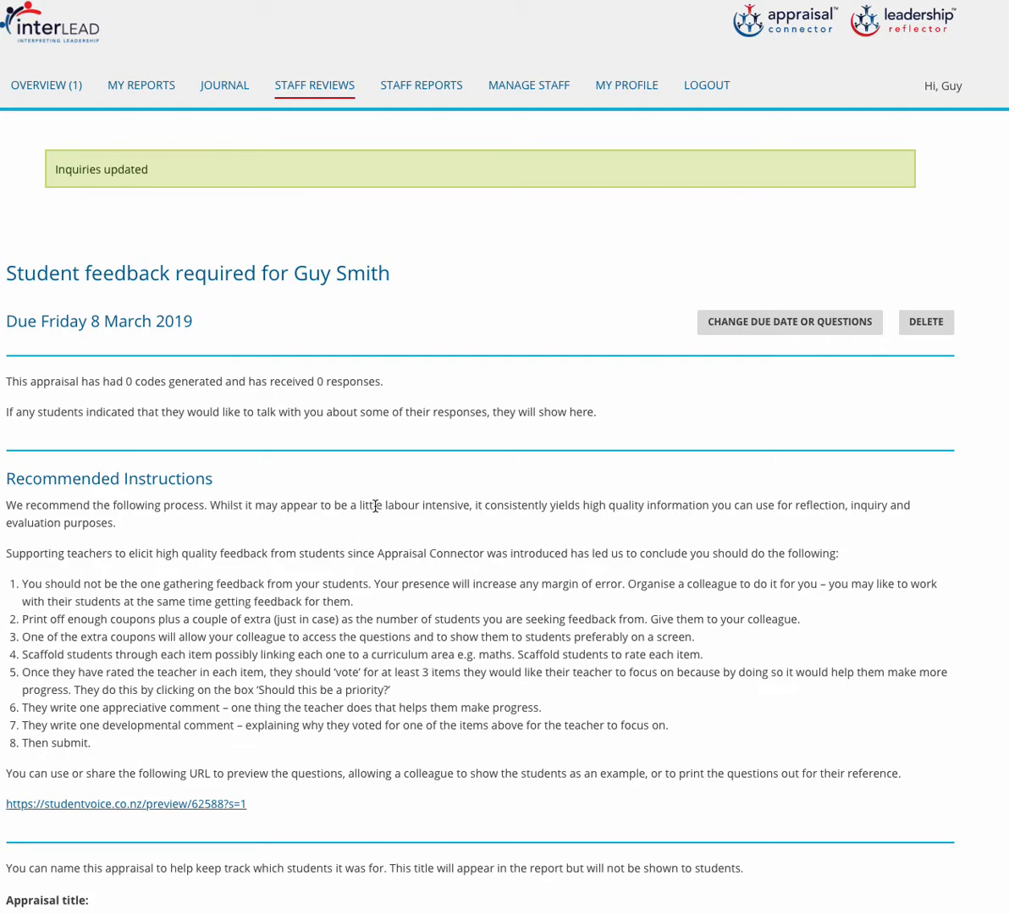
{"action": "scroll", "coordinate": [376, 506], "scroll_direction": "down", "scroll_amount": 4}
{"action": "scroll", "coordinate": [383, 497], "scroll_direction": "down", "scroll_amount": 3}
{"action": "scroll", "coordinate": [383, 497], "scroll_direction": "down", "scroll_amount": 1}
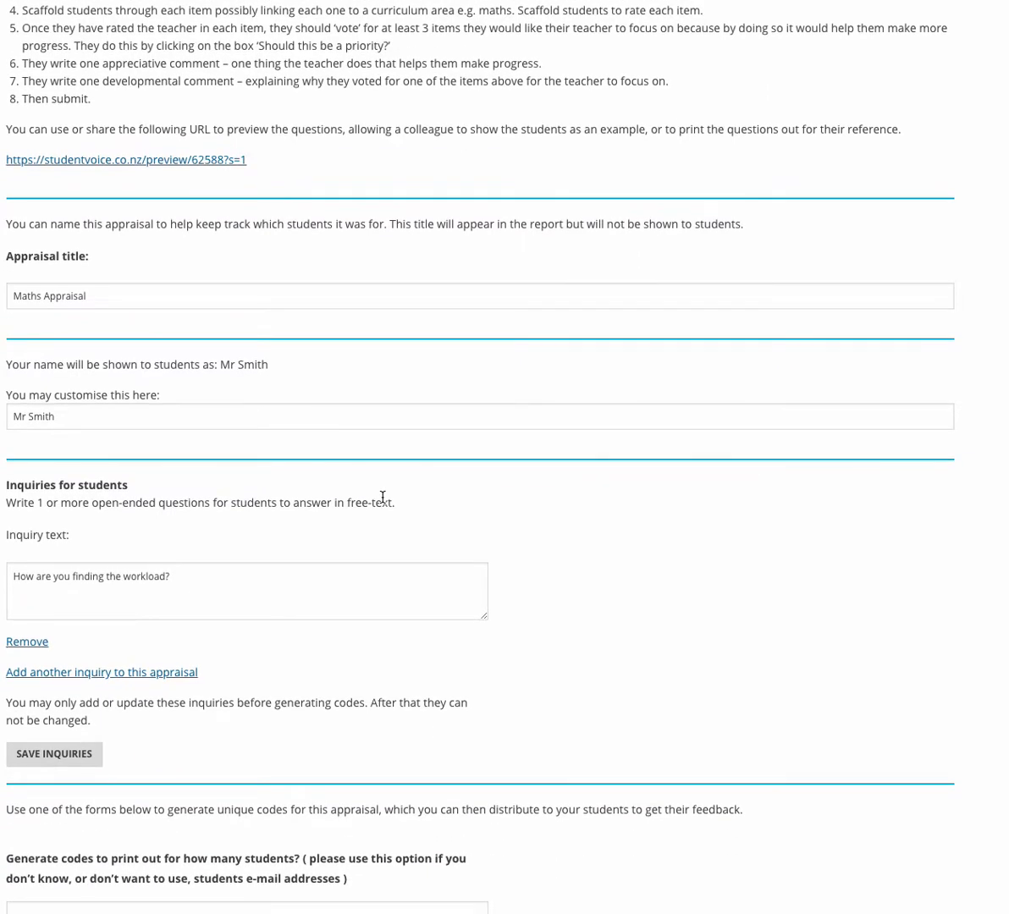
{"action": "scroll", "coordinate": [383, 497], "scroll_direction": "down", "scroll_amount": 2}
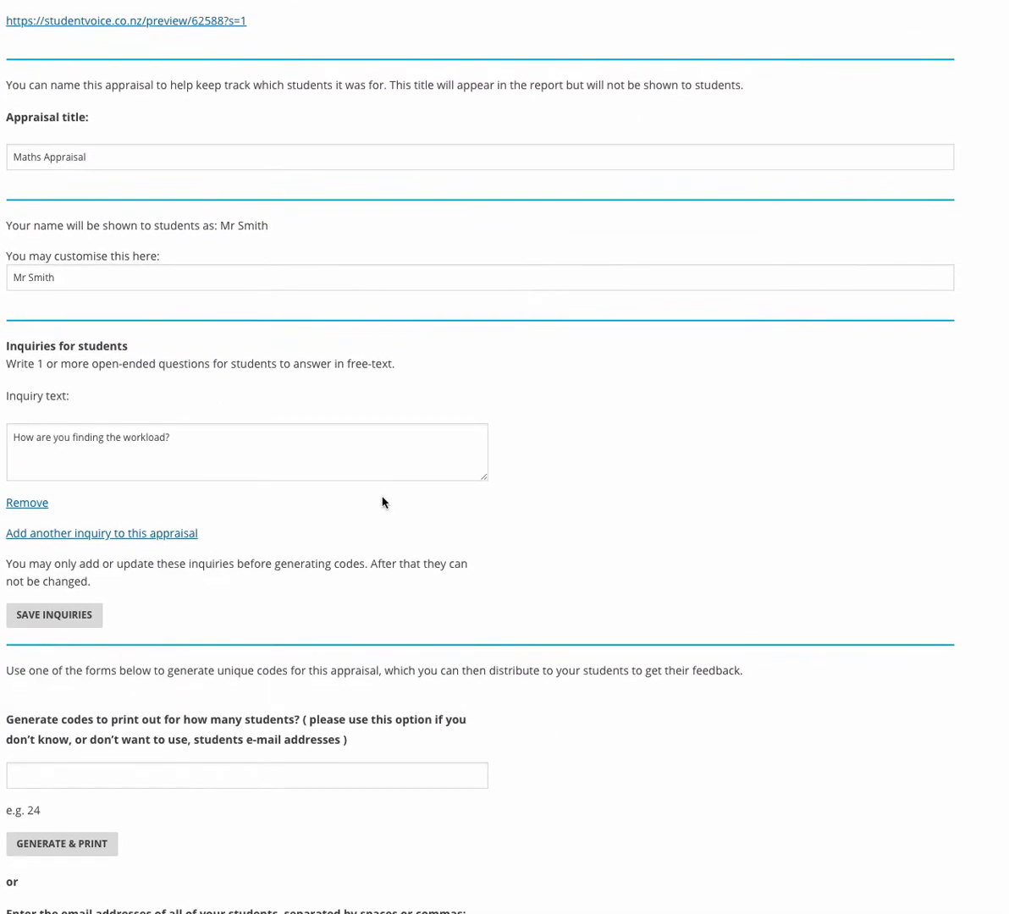
{"action": "scroll", "coordinate": [383, 499], "scroll_direction": "down", "scroll_amount": 4}
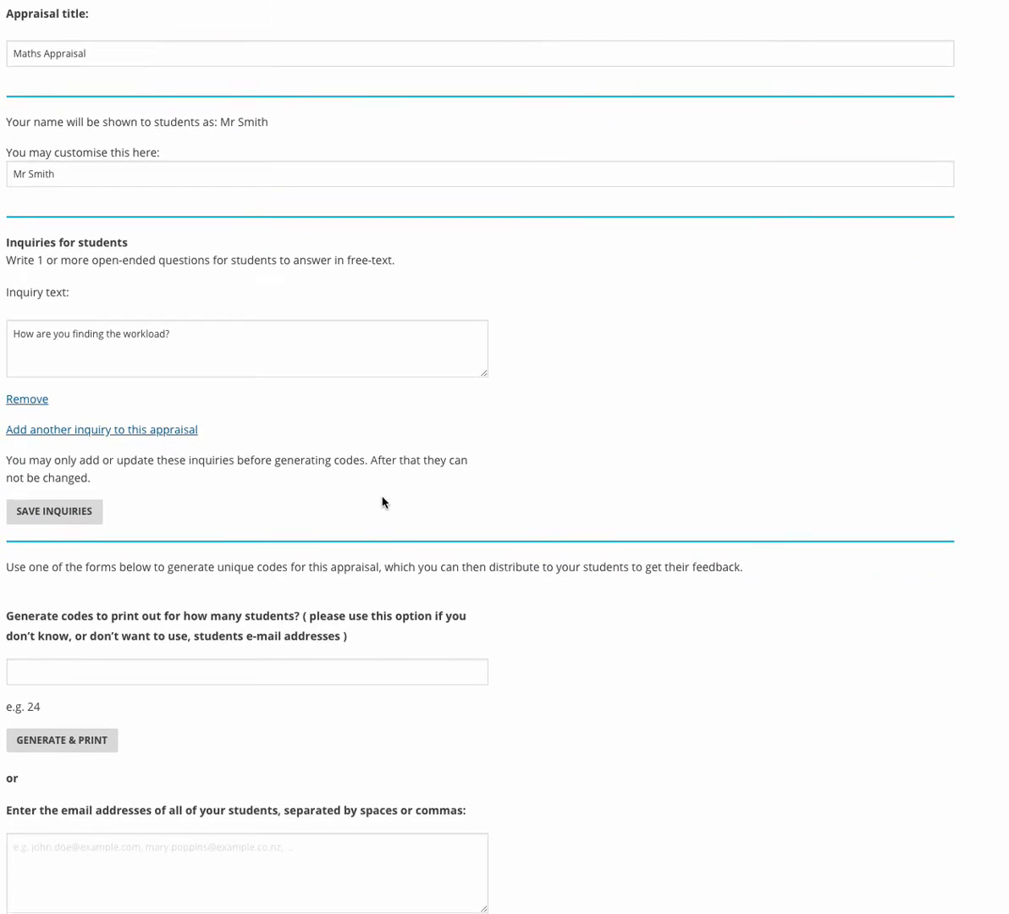
{"action": "scroll", "coordinate": [383, 500], "scroll_direction": "down", "scroll_amount": 1}
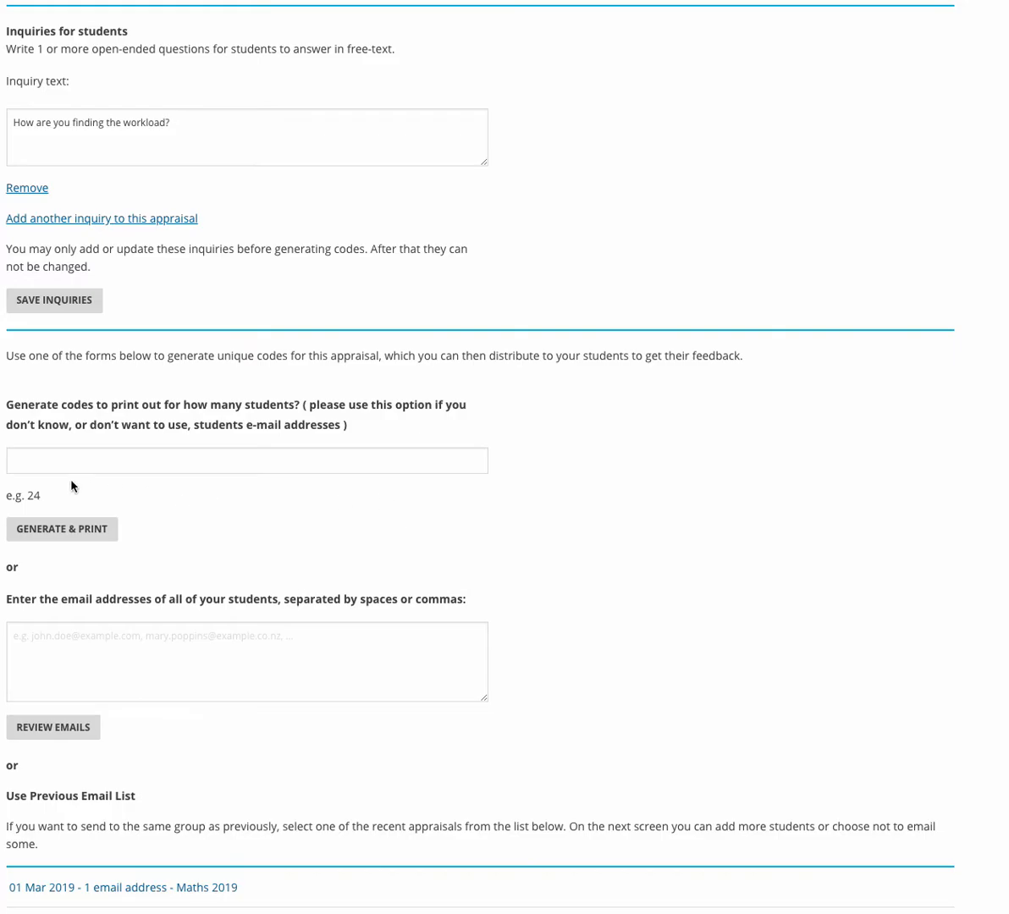
Generate and print feedback codes for 10 students.
{"action": "left_click", "coordinate": [18, 461]}
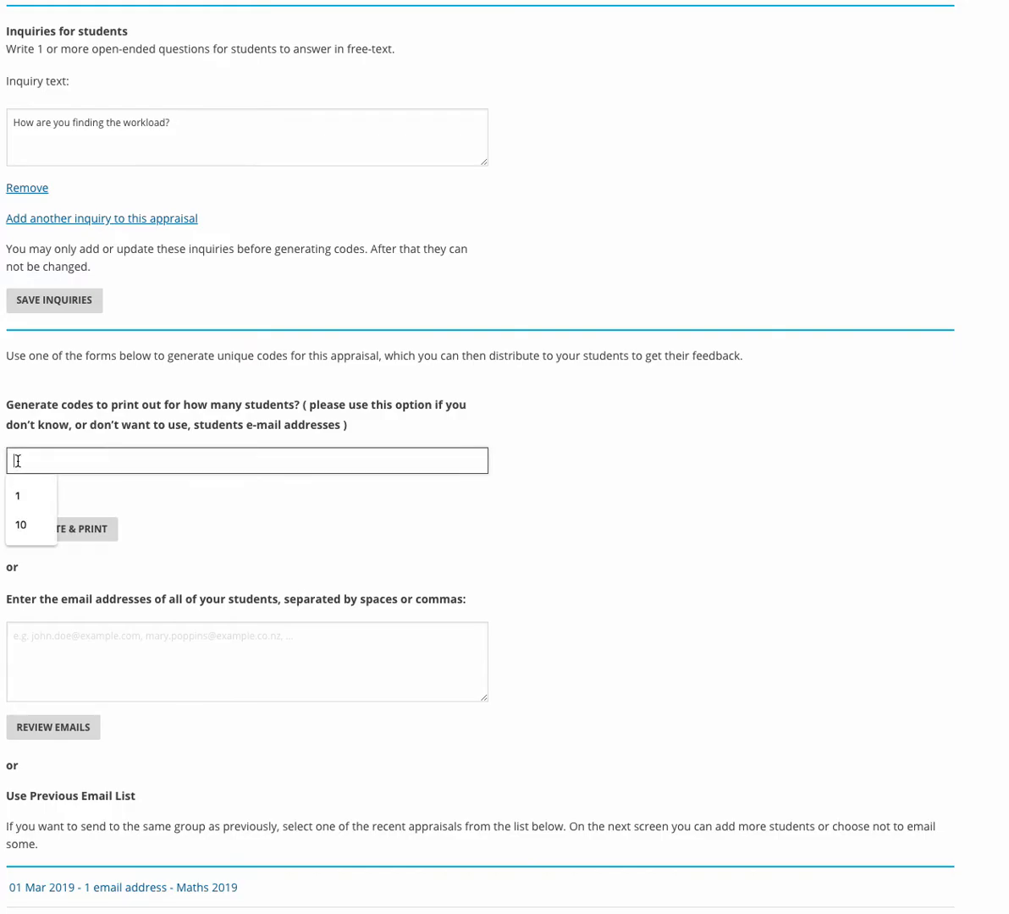
{"action": "type", "text": "10"}
{"action": "left_click", "coordinate": [90, 533]}
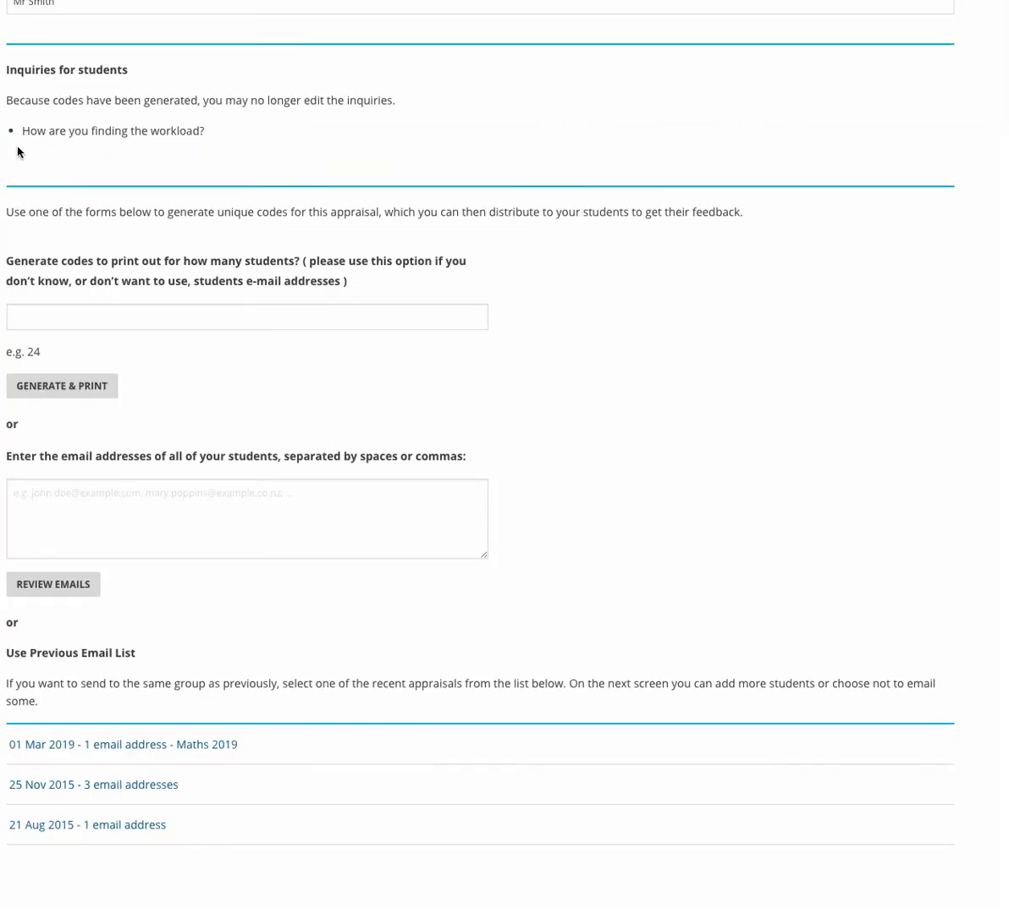
Enter the student's e-mail address and review it before sending a code.
{"action": "left_click", "coordinate": [21, 492]}
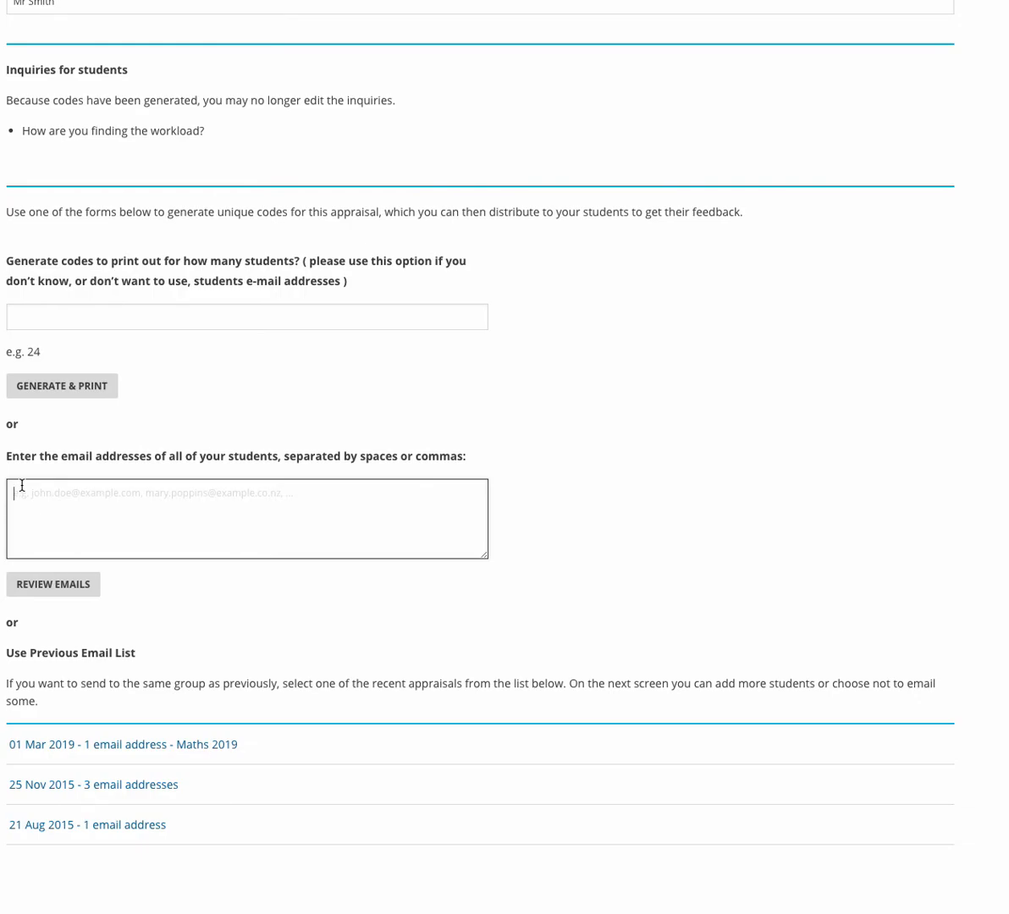
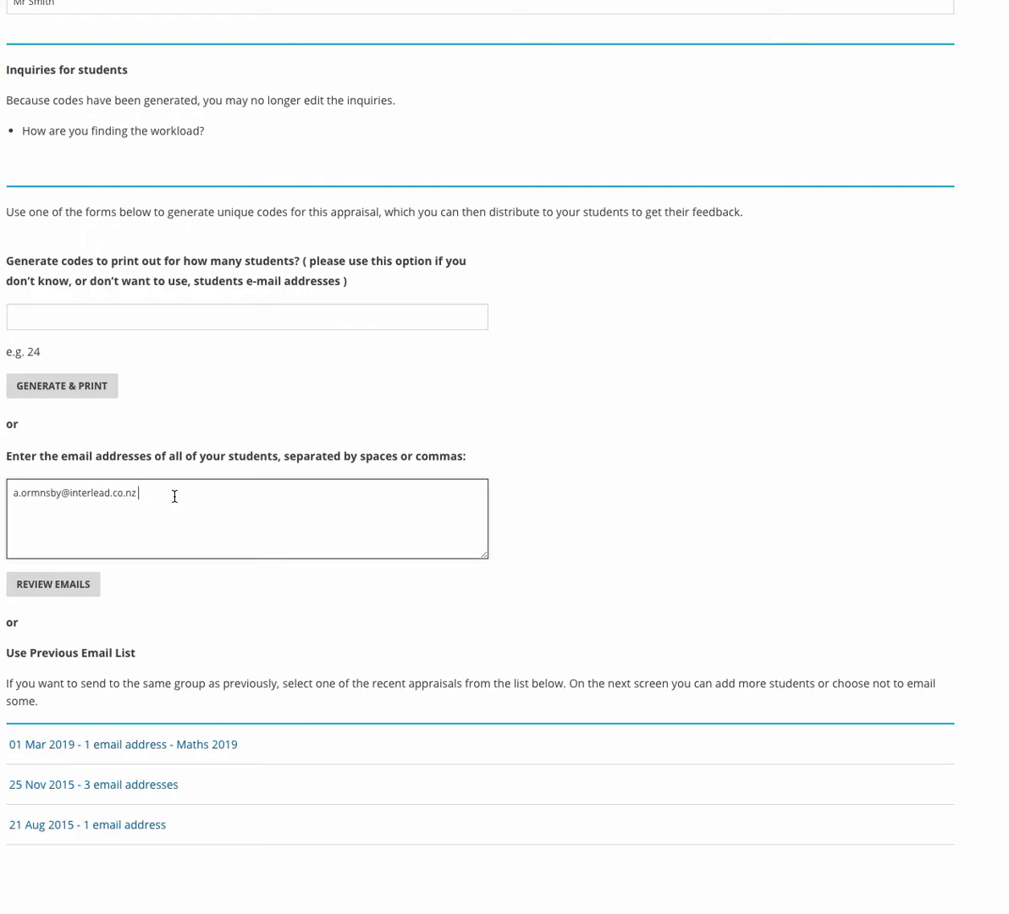
{"action": "left_click", "coordinate": [53, 586]}
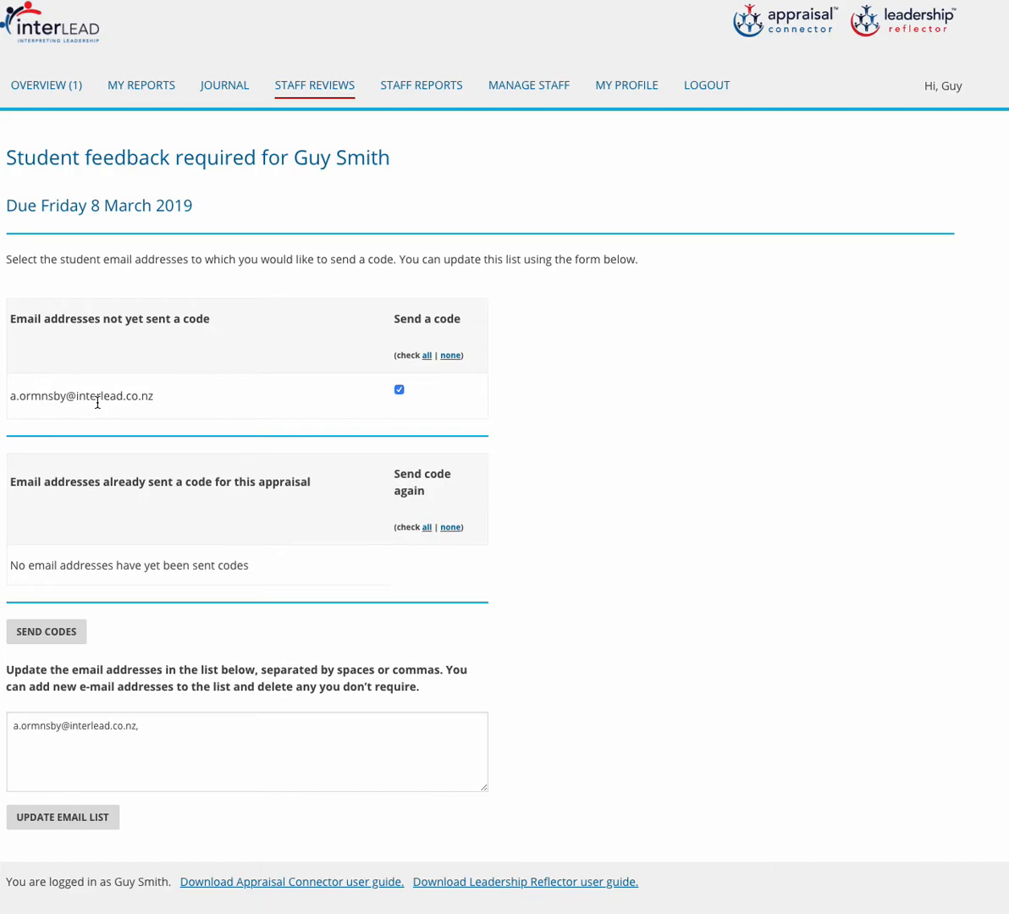
Send the feedback code to the one reviewed student.
{"action": "left_click", "coordinate": [45, 634]}
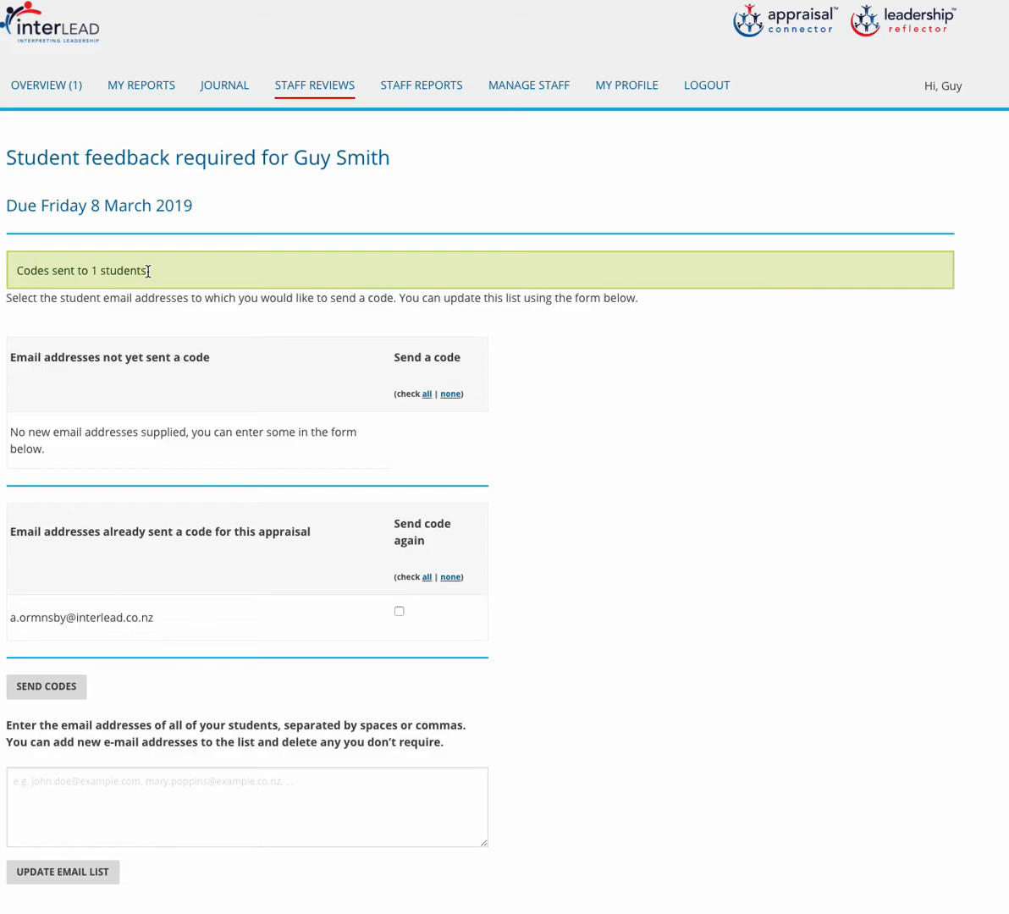
Return to the Overview showing Maths Appraisal with 11 codes and no responses.
{"action": "left_click", "coordinate": [39, 88]}
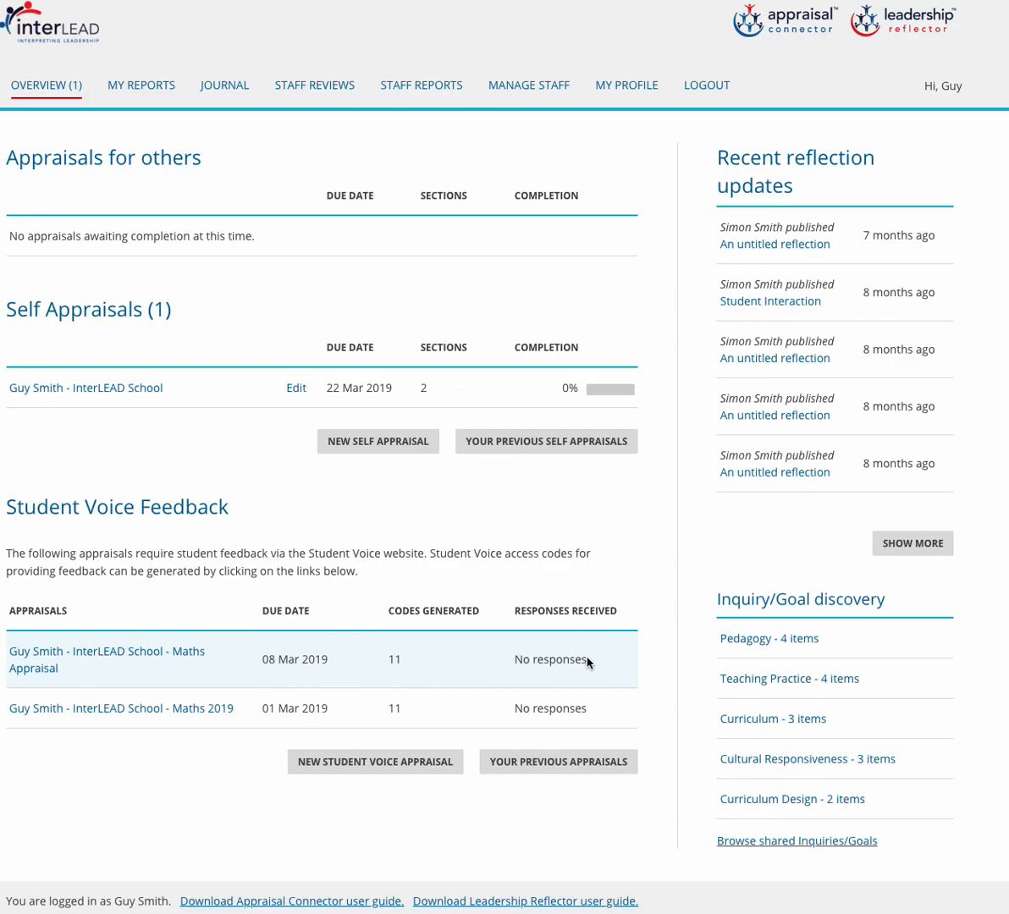
Check My Reports, where Maths Appraisal (08 Mar 2019) awaits its due date.
{"action": "left_click", "coordinate": [143, 90]}
{"action": "scroll", "coordinate": [143, 90], "scroll_direction": "down", "scroll_amount": 6}
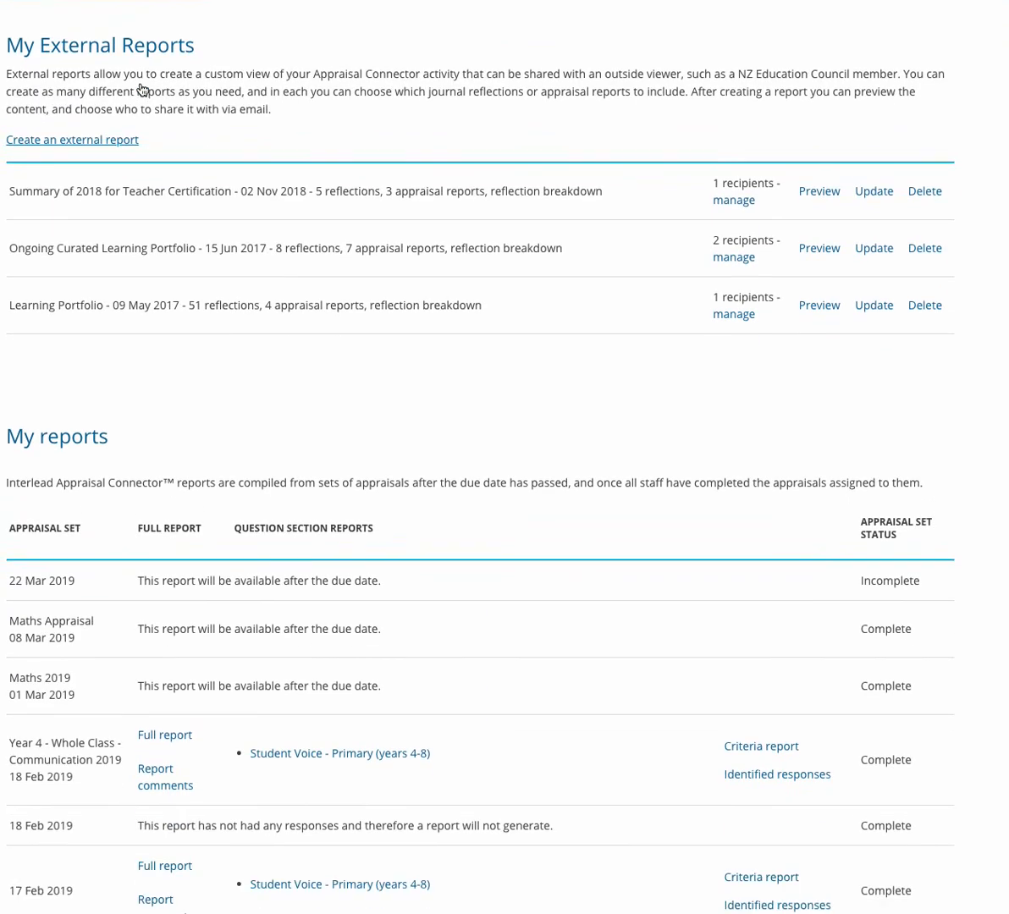
{"action": "scroll", "coordinate": [142, 89], "scroll_direction": "down", "scroll_amount": 2}
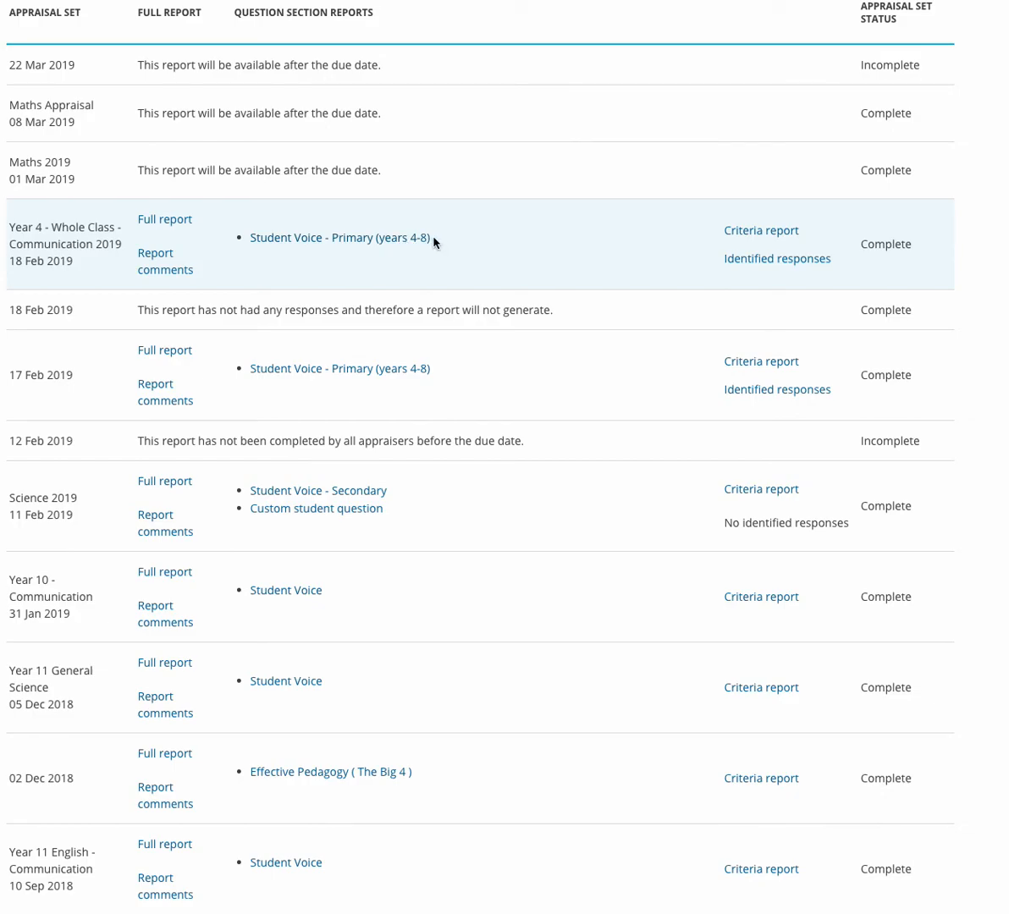
{"action": "scroll", "coordinate": [433, 244], "scroll_direction": "up", "scroll_amount": 5}
{"action": "scroll", "coordinate": [434, 243], "scroll_direction": "up", "scroll_amount": 3}
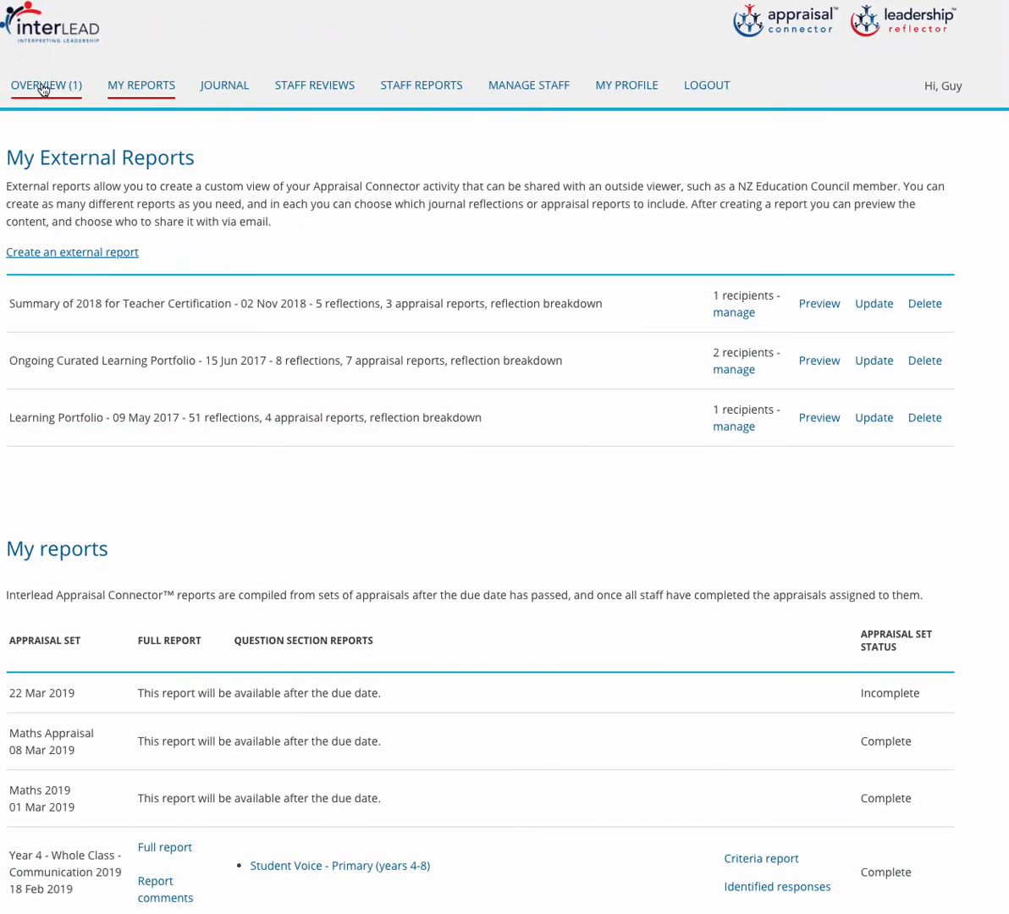
On the Overview, review earlier Student Voice appraisals, then hide them, leaving Maths Appraisal and Maths 2019.
{"action": "left_click", "coordinate": [43, 89]}
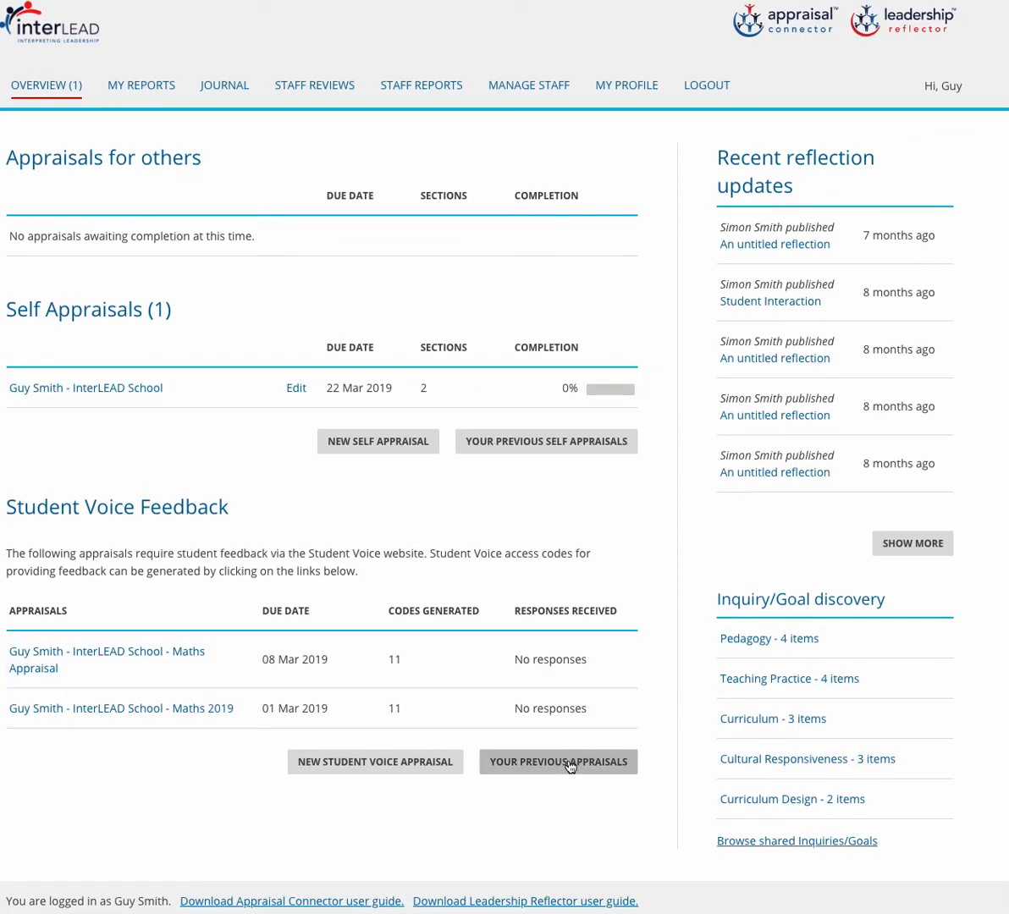
{"action": "left_click", "coordinate": [571, 763]}
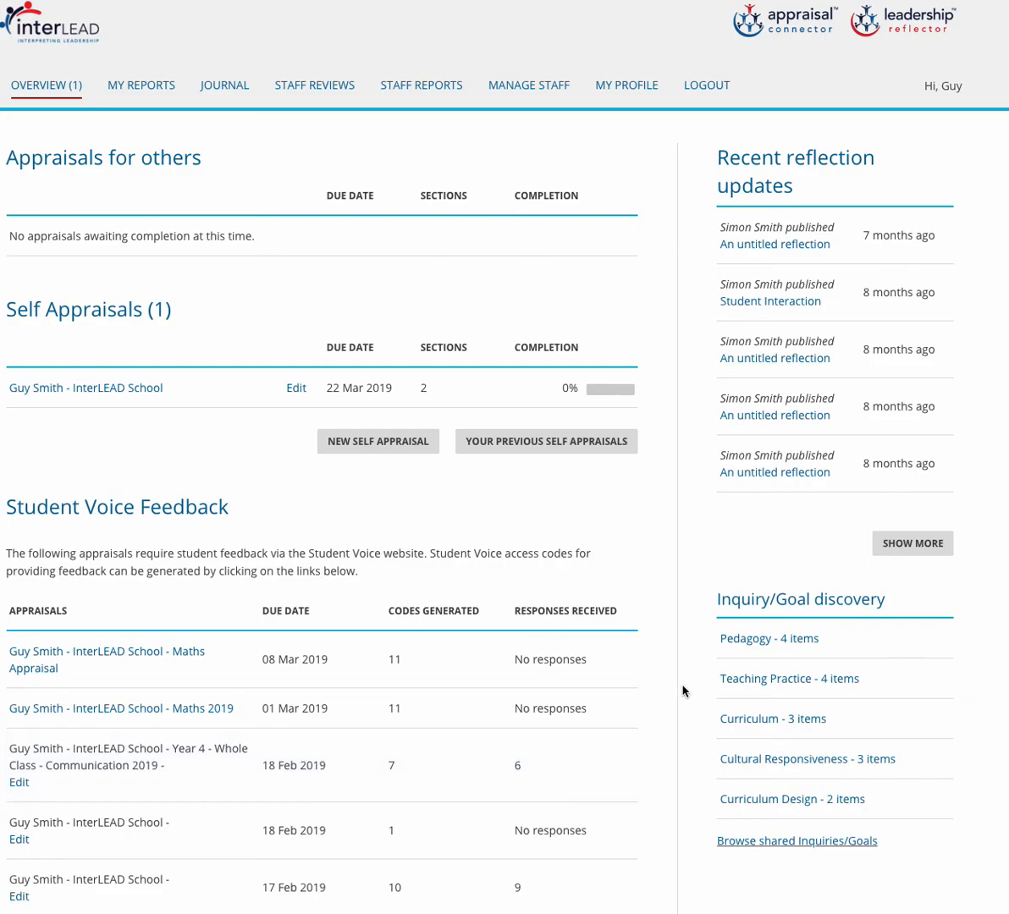
{"action": "scroll", "coordinate": [663, 646], "scroll_direction": "down", "scroll_amount": 10}
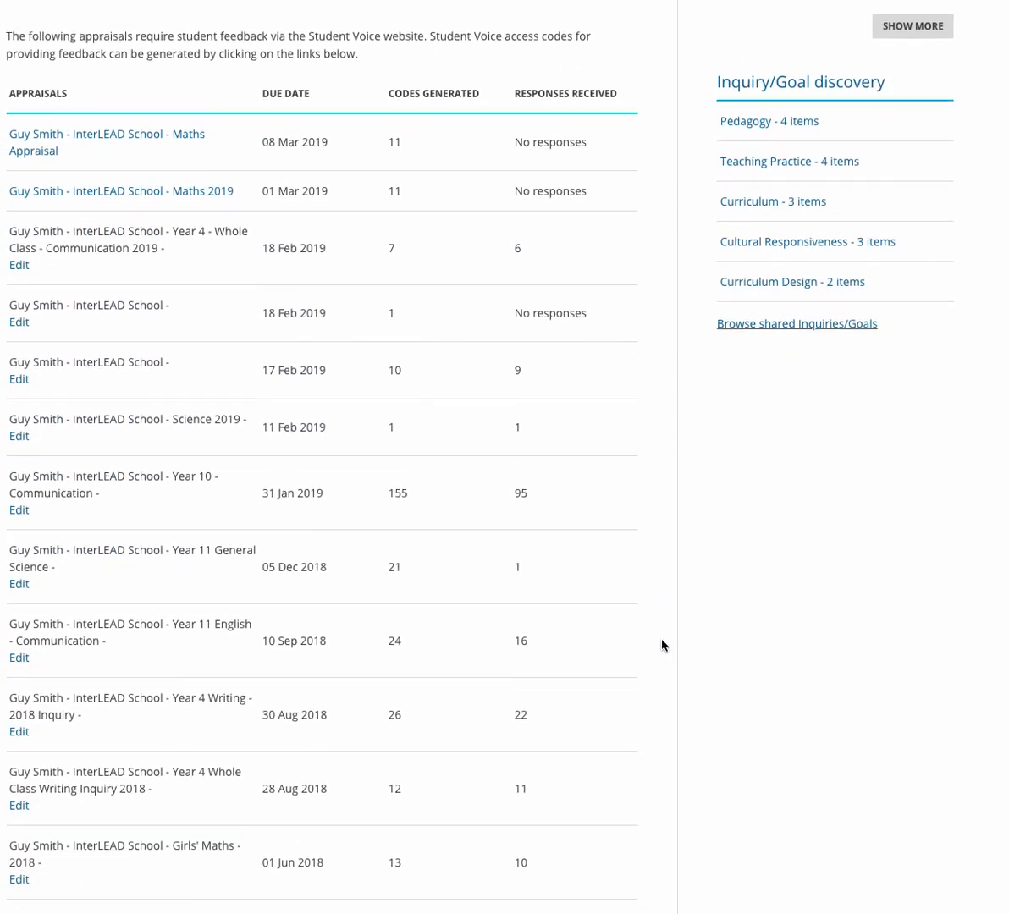
{"action": "scroll", "coordinate": [662, 646], "scroll_direction": "down", "scroll_amount": 5}
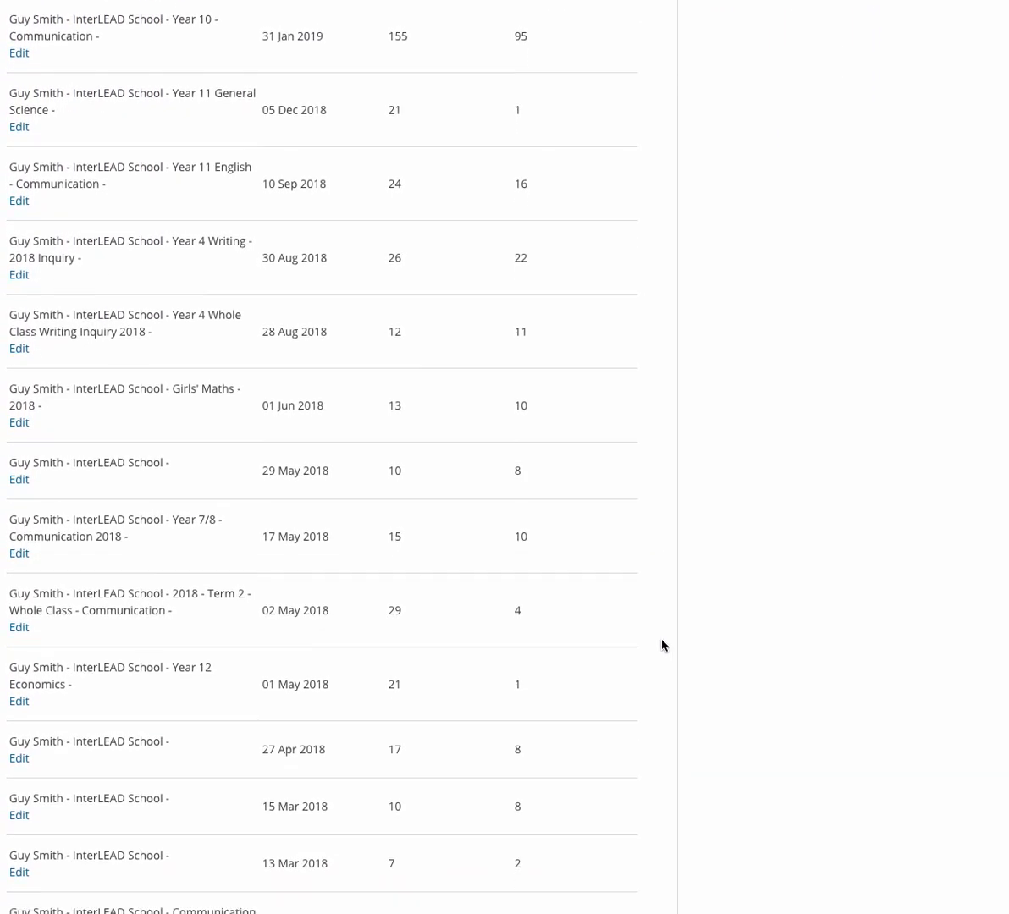
{"action": "scroll", "coordinate": [663, 646], "scroll_direction": "down", "scroll_amount": 3}
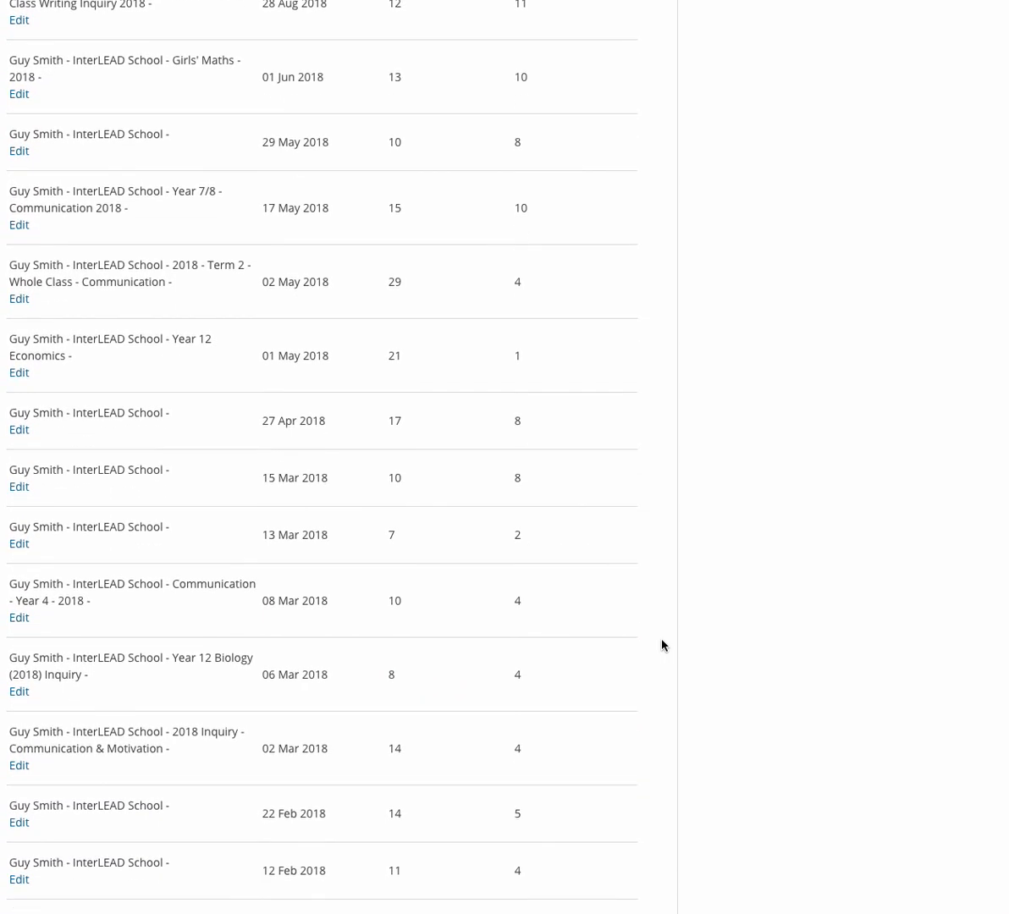
{"action": "scroll", "coordinate": [663, 646], "scroll_direction": "down", "scroll_amount": 10}
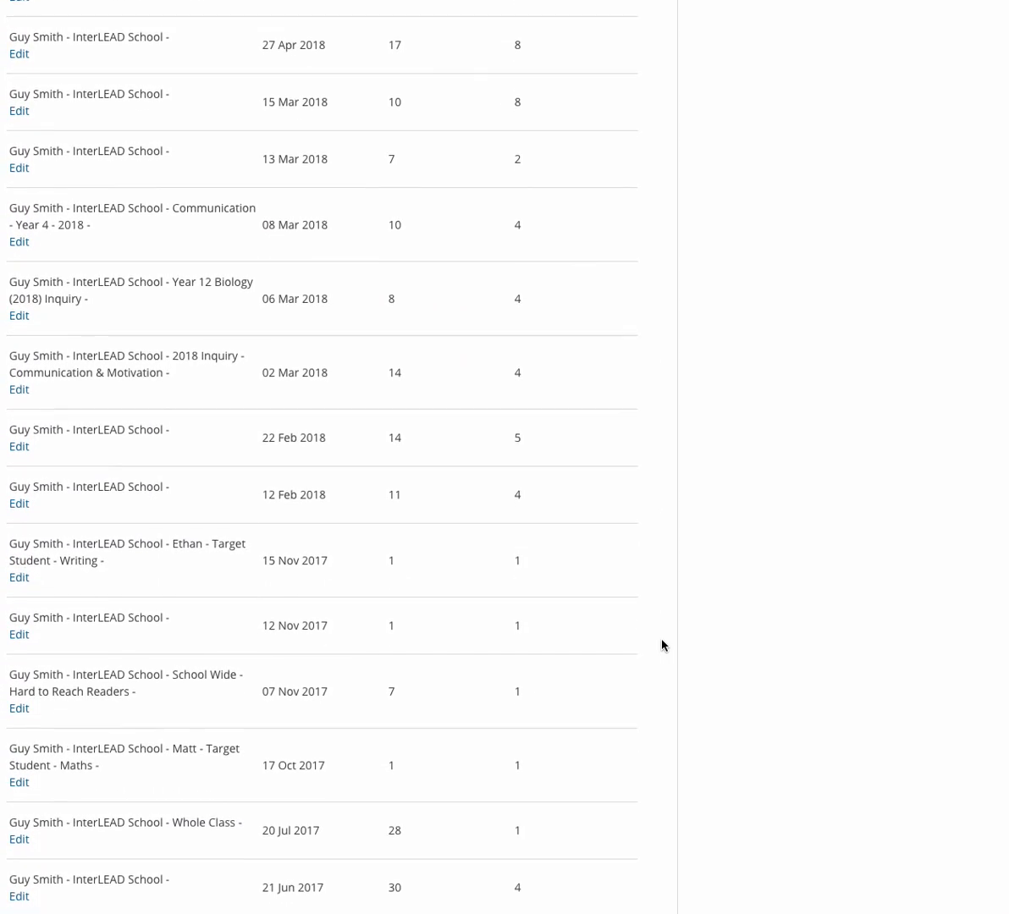
{"action": "scroll", "coordinate": [662, 646], "scroll_direction": "down", "scroll_amount": 9}
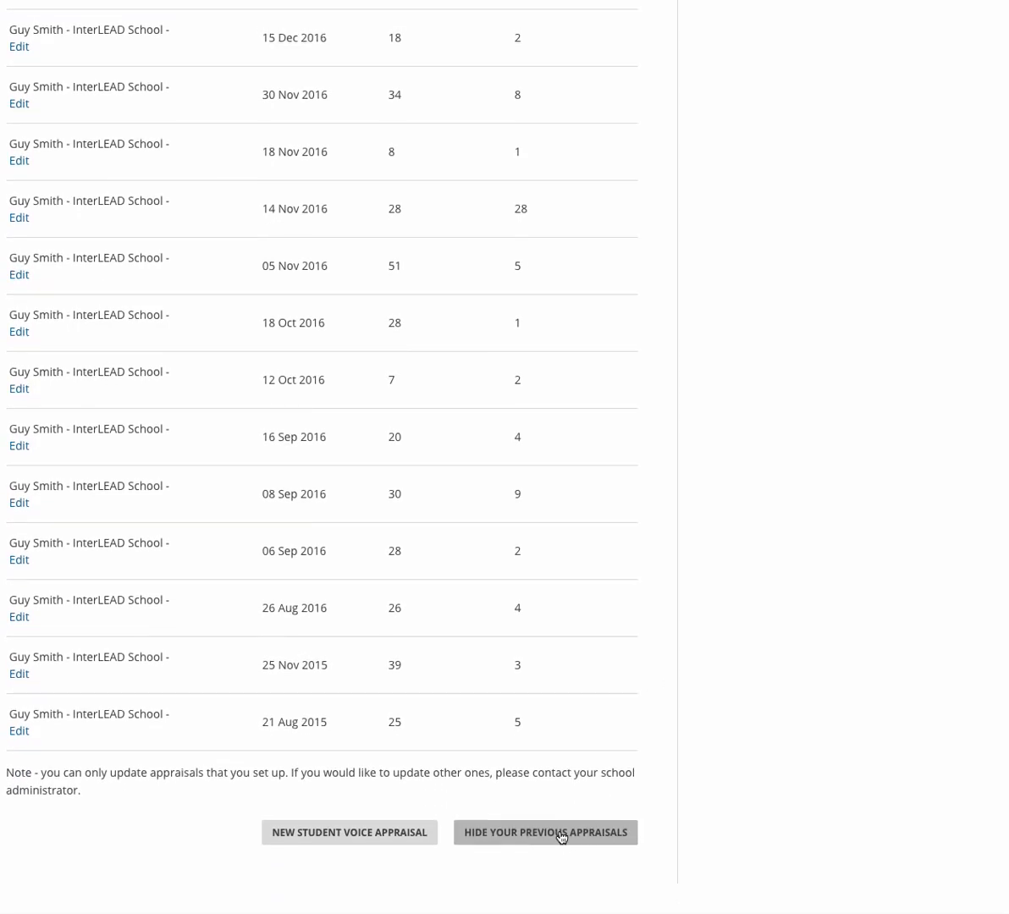
{"action": "left_click", "coordinate": [560, 833]}
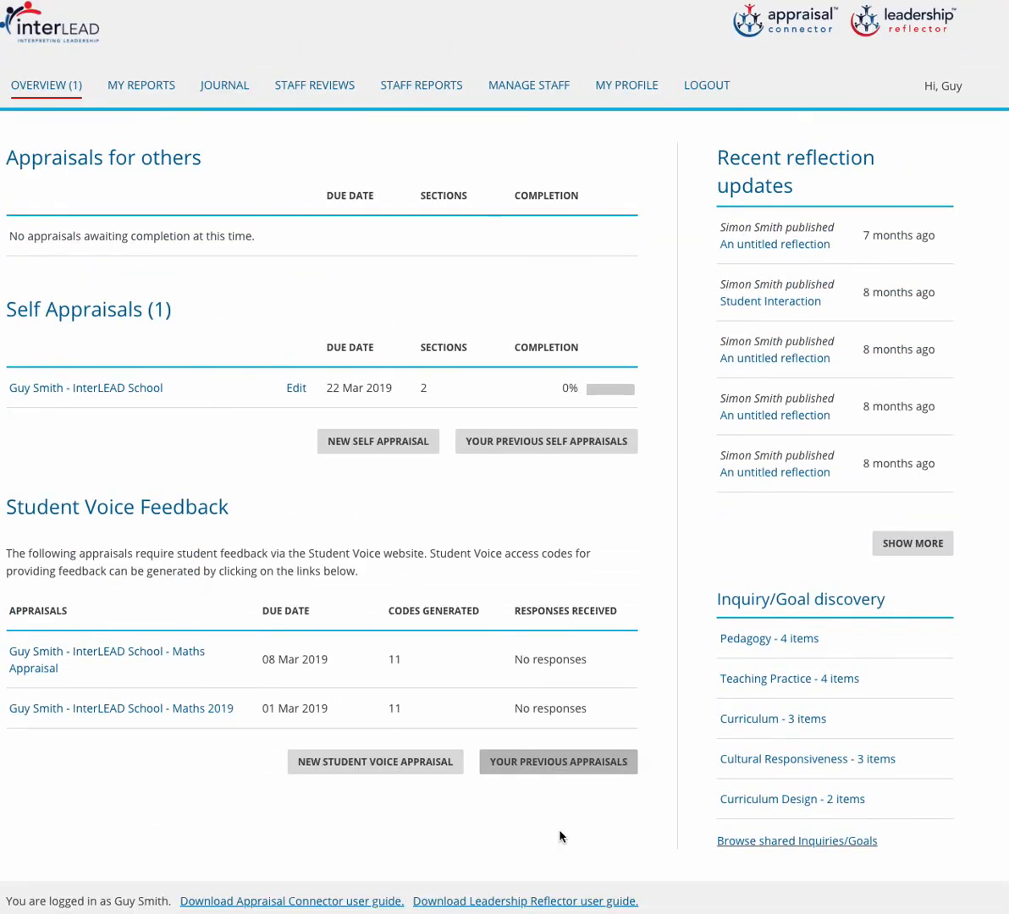